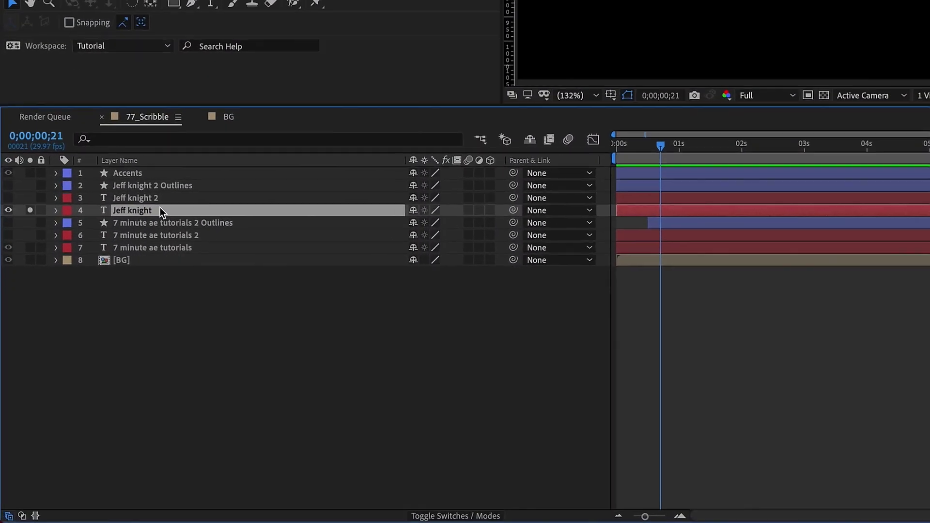
right_click(161, 210)
mouse_move(192, 390)
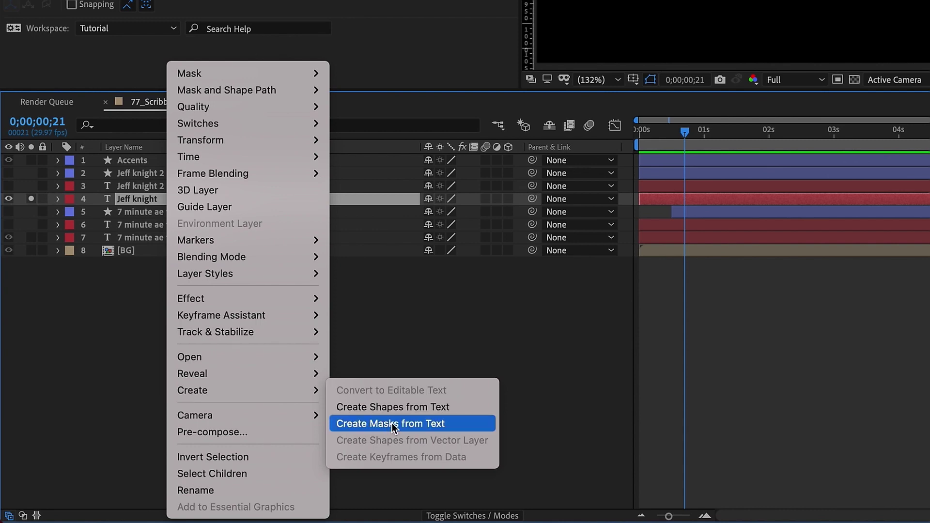
click(399, 423)
click(73, 214)
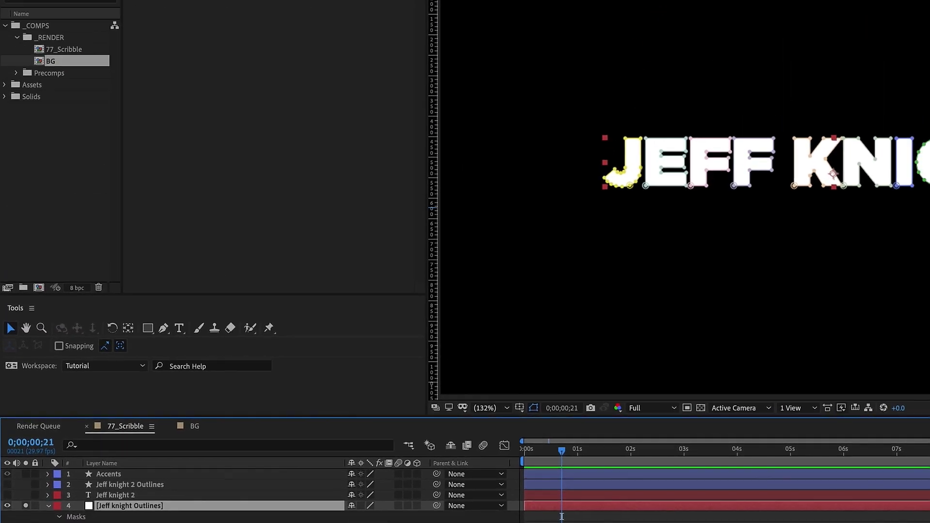
click(240, 14)
mouse_move(246, 190)
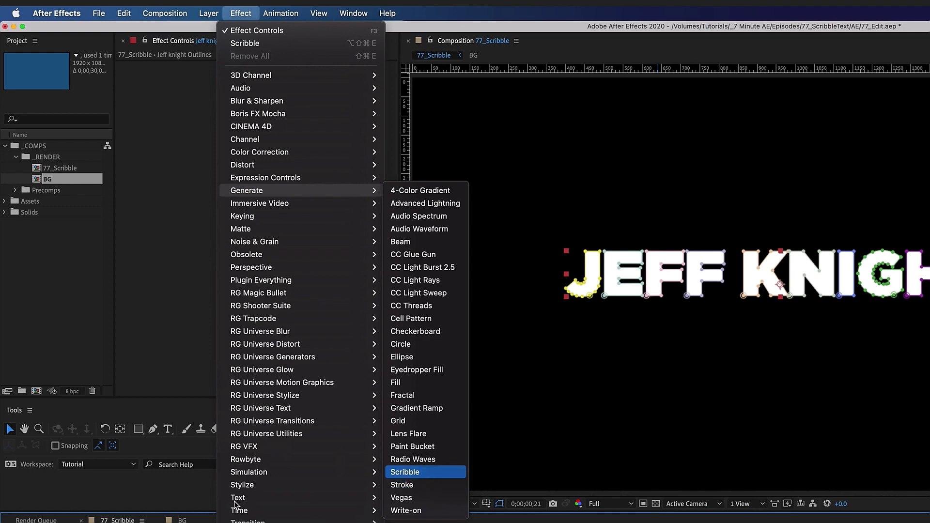
click(405, 472)
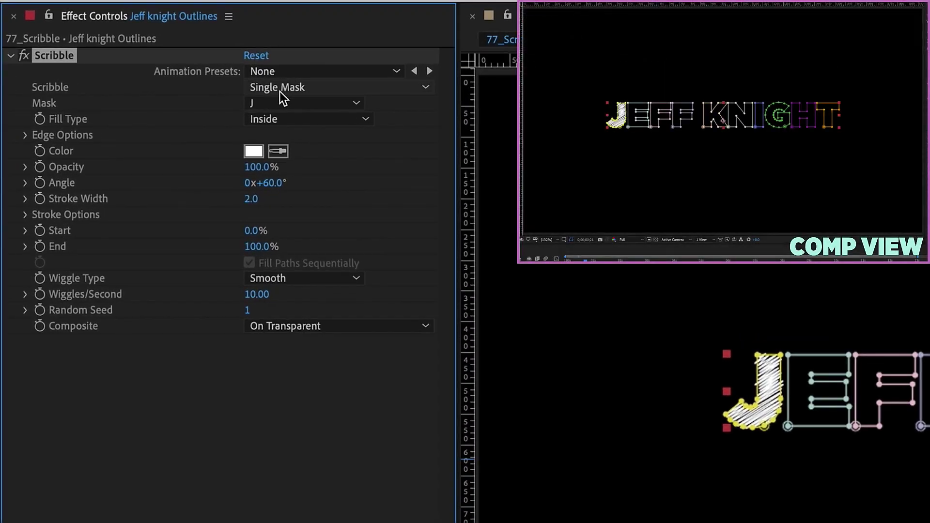
Set Scribble to All Masks with Inside fill type and stroke width 0.5.
click(284, 87)
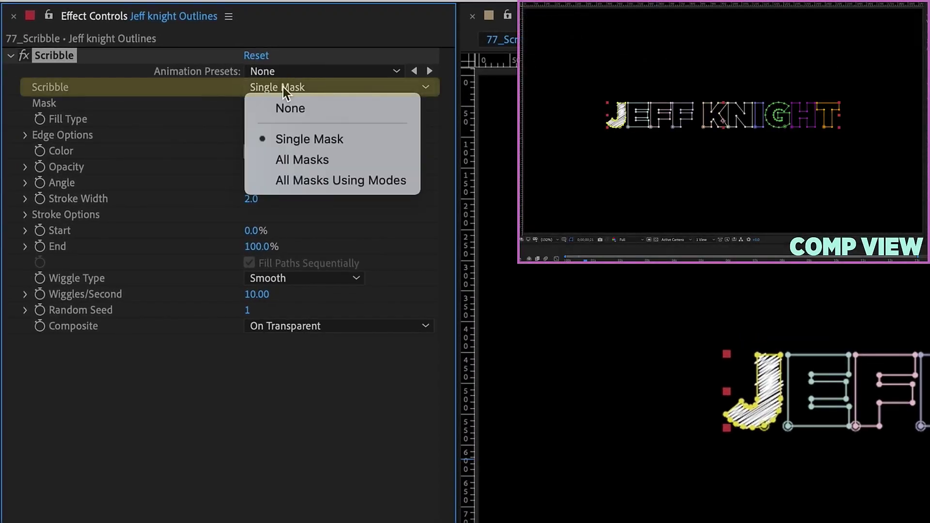
click(308, 159)
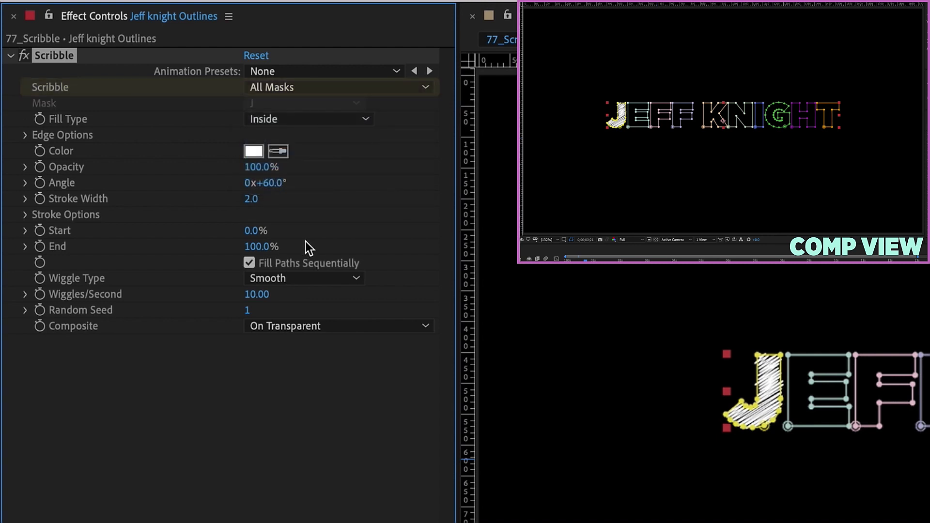
click(308, 120)
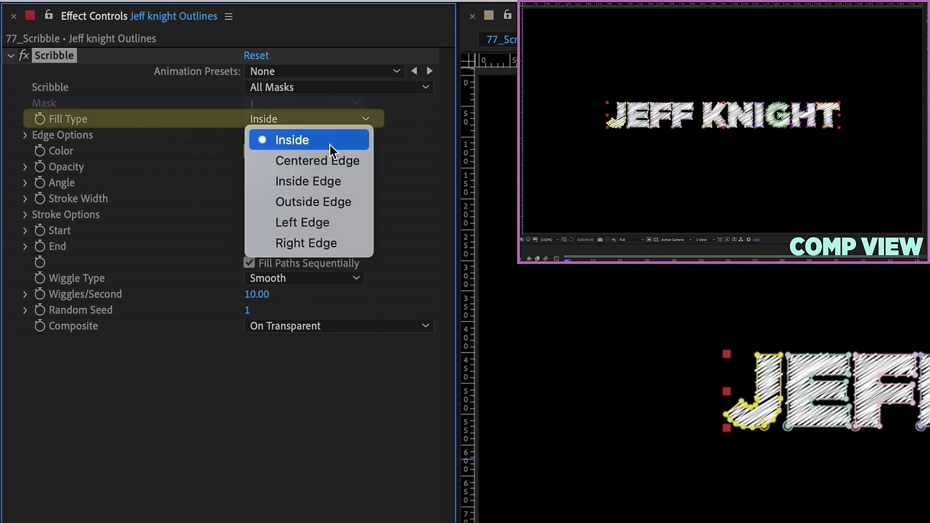
click(307, 221)
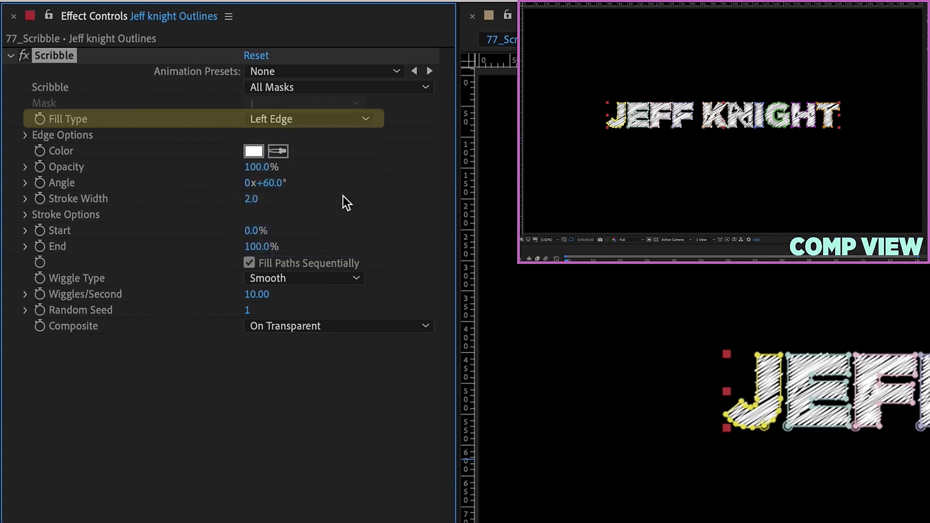
click(312, 119)
click(314, 202)
click(295, 119)
click(313, 181)
click(302, 120)
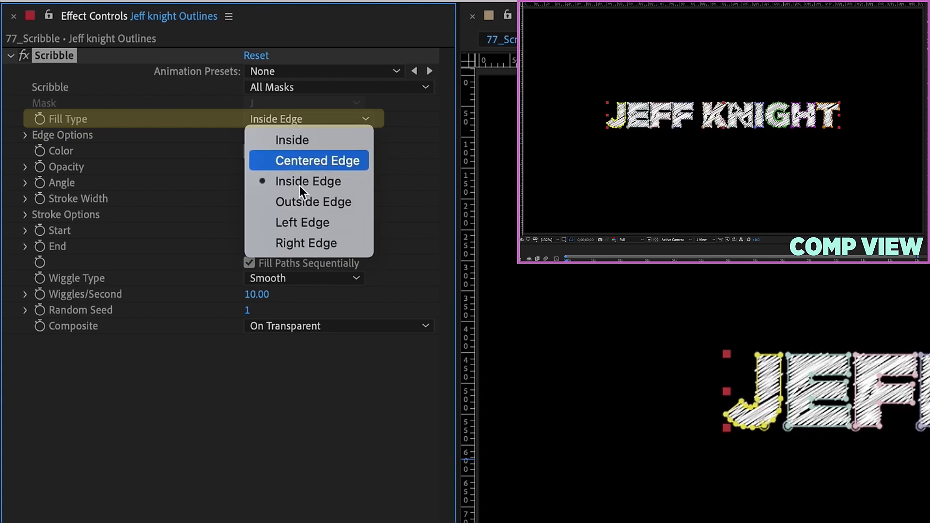
click(308, 245)
click(295, 120)
click(314, 222)
click(309, 120)
click(316, 138)
click(257, 200)
text(.5)
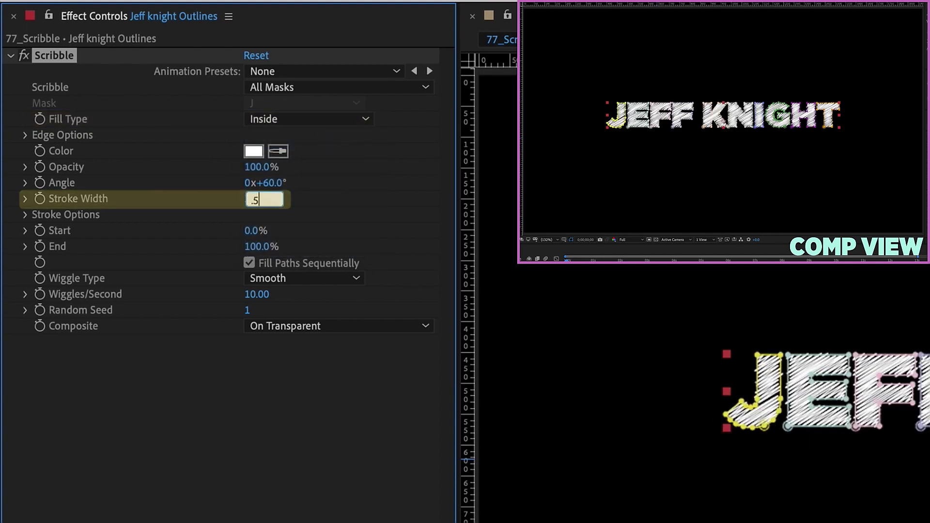
key(Return)
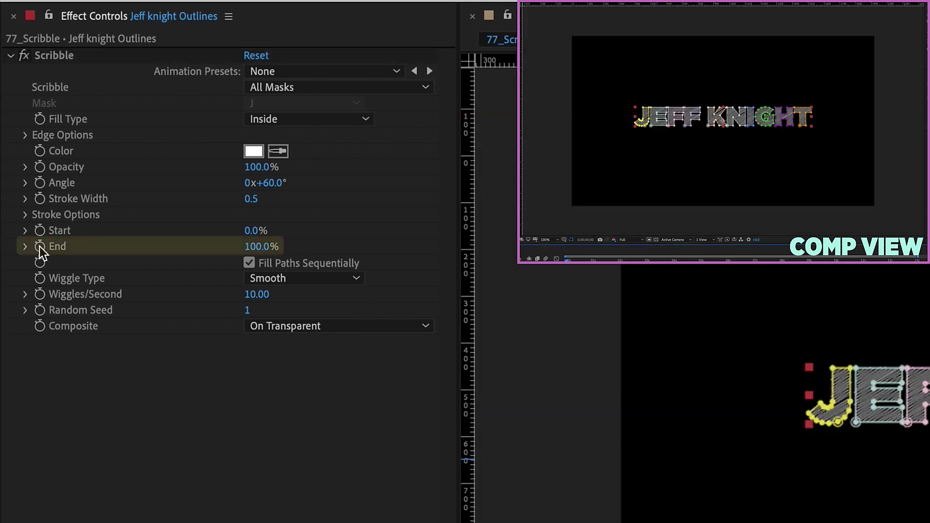
Keyframe the scribble End from 0% at frame 0 to 100% at two seconds.
click(40, 246)
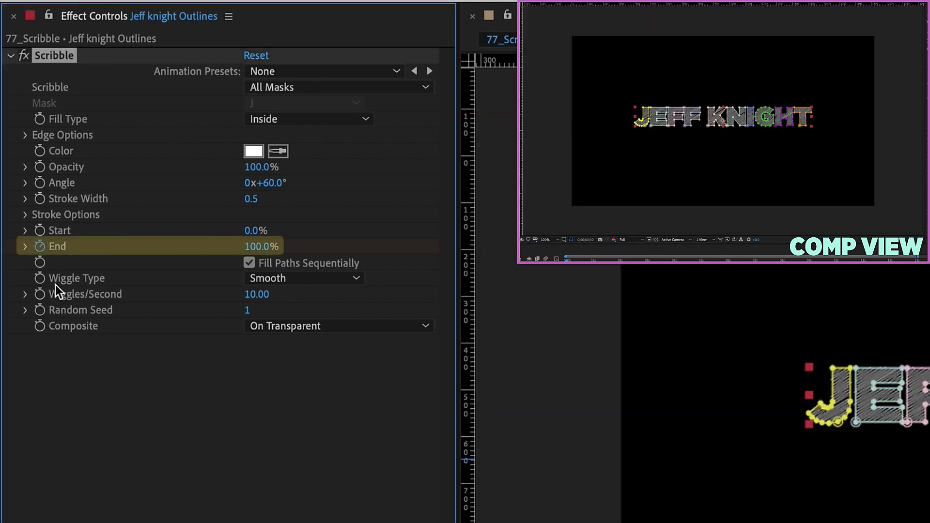
key(u)
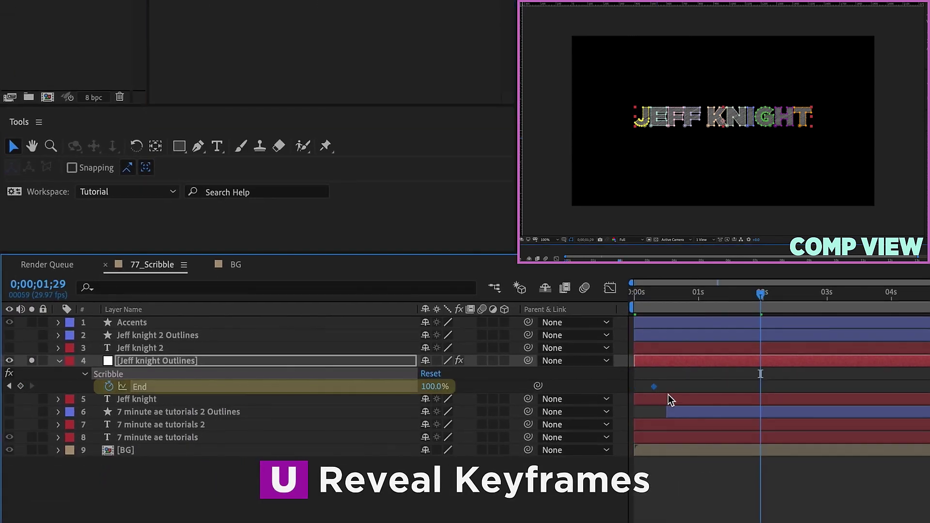
key(Home)
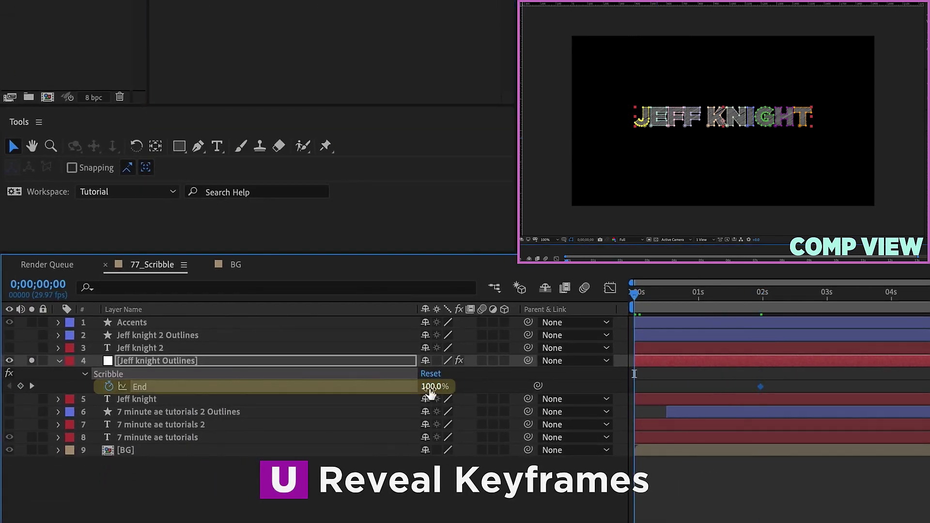
click(435, 385)
text(0)
key(Return)
click(634, 373)
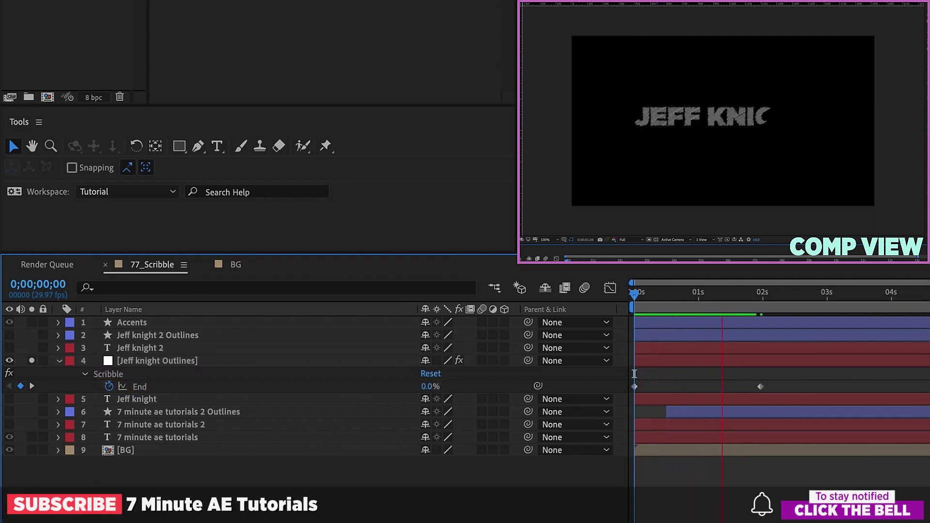
key(space)
drag(757, 295, 762, 298)
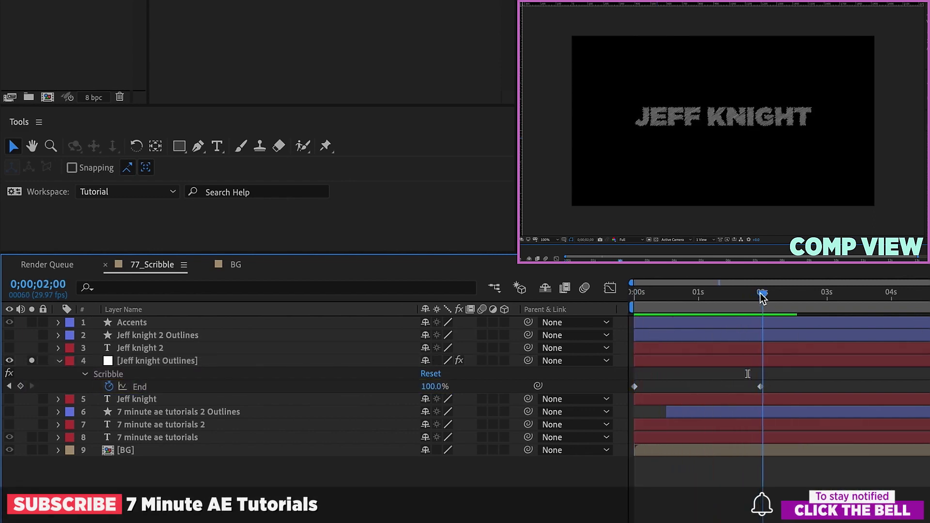
key(period)
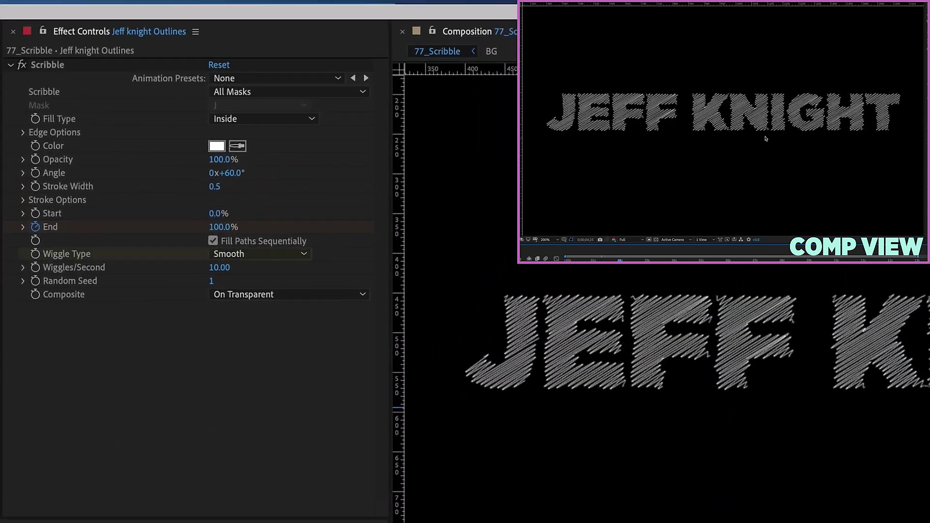
Try the Jumpy wiggle type with 30 wiggles per second.
click(242, 258)
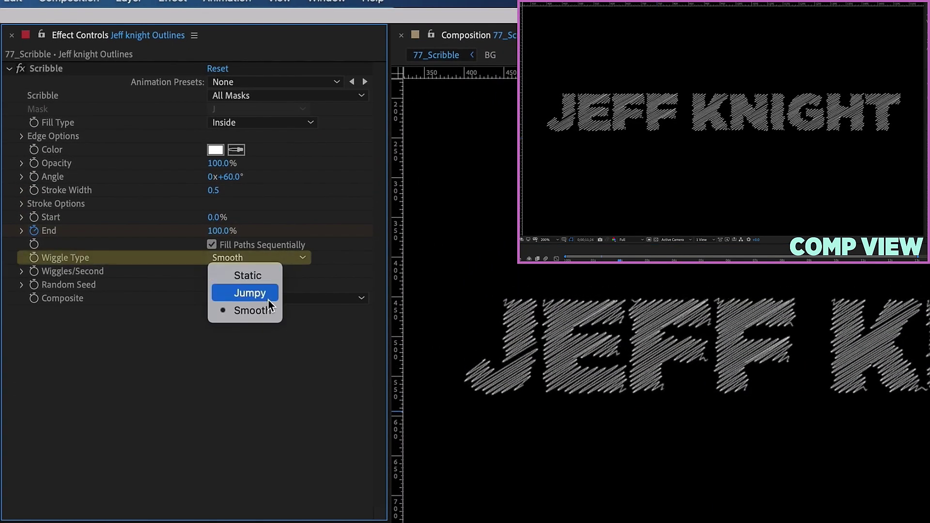
click(272, 276)
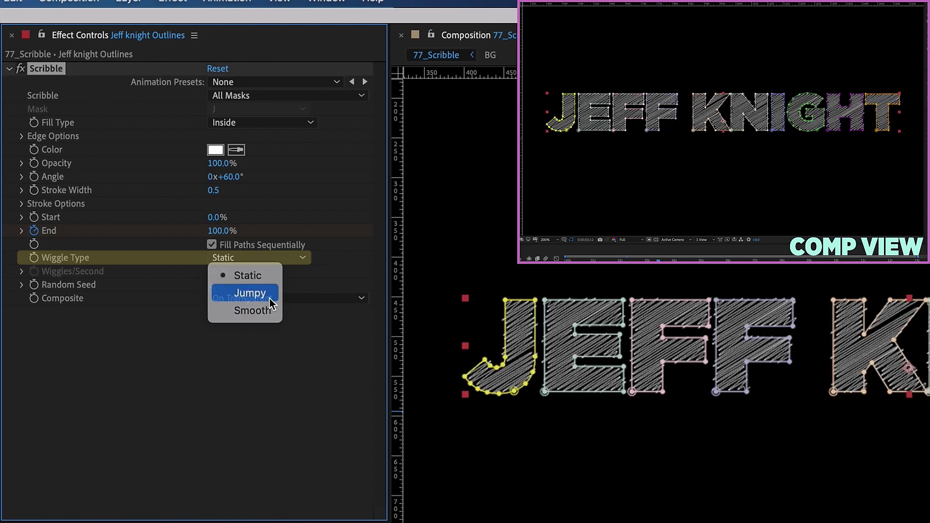
click(268, 300)
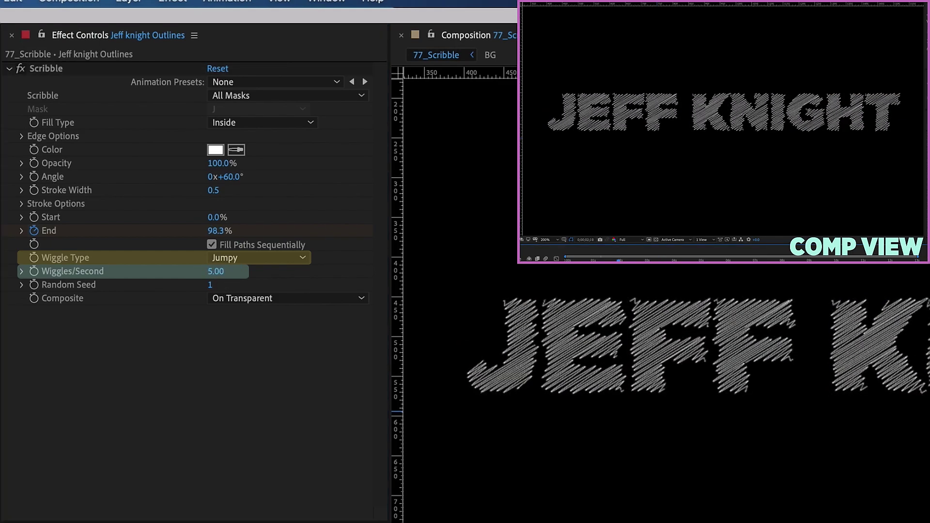
click(213, 271)
text(30)
key(Return)
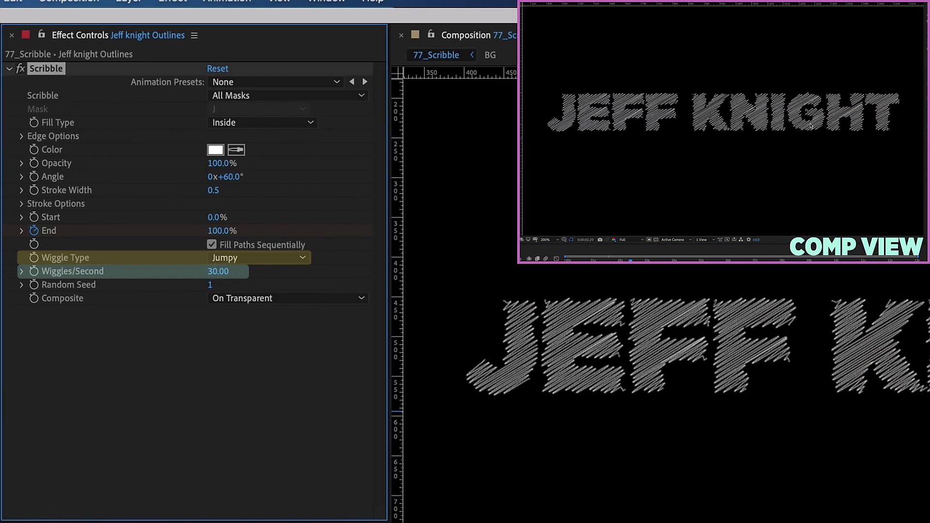
click(20, 271)
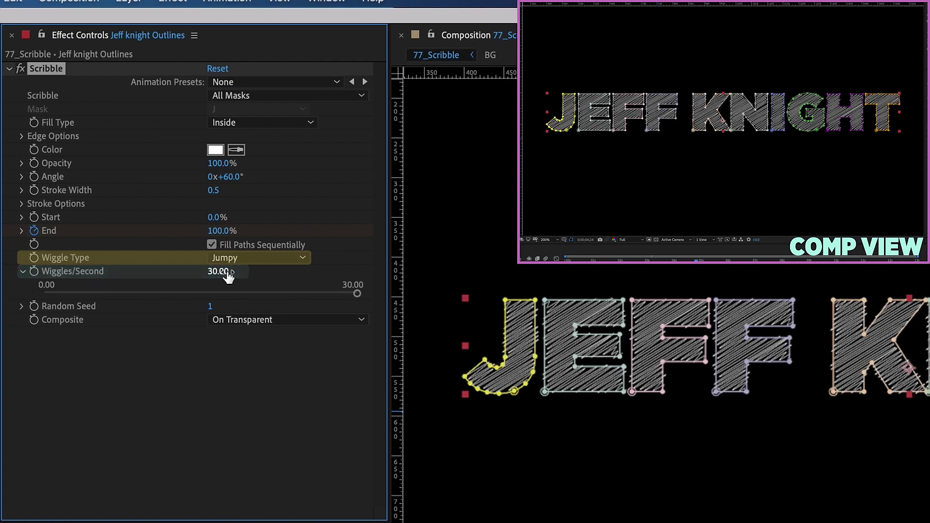
Switch Wiggle Type back to Static and scrub the Random Seed higher.
click(232, 258)
click(260, 275)
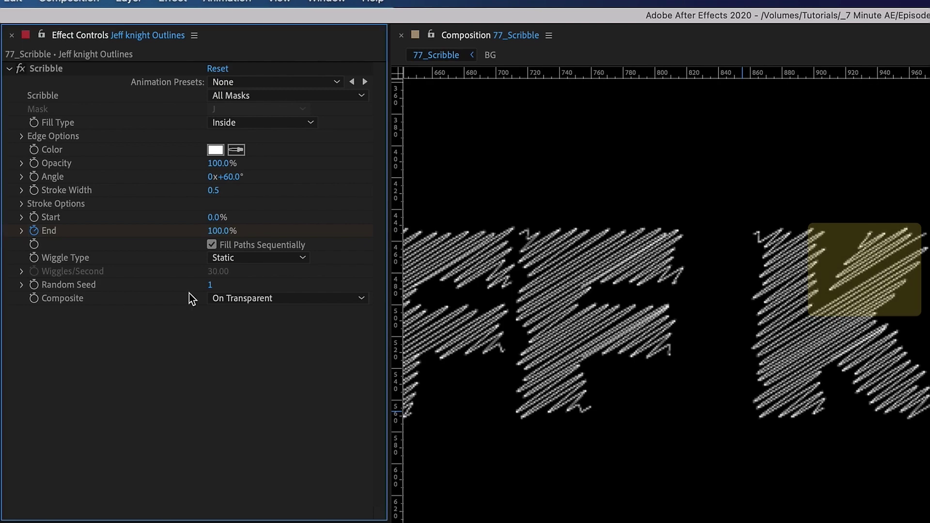
drag(211, 284, 221, 284)
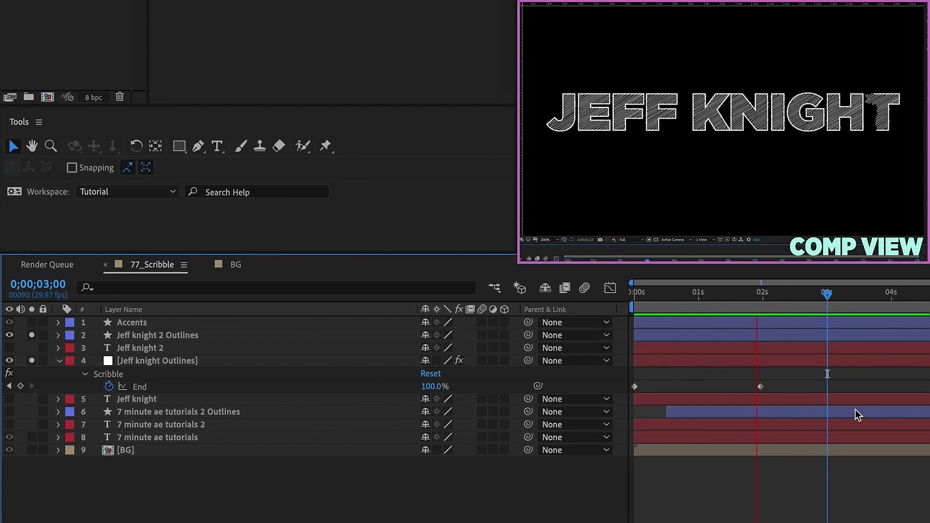
Reduce the Jeff knight 2 Outlines stroke width from 3 px to 1 px.
key(space)
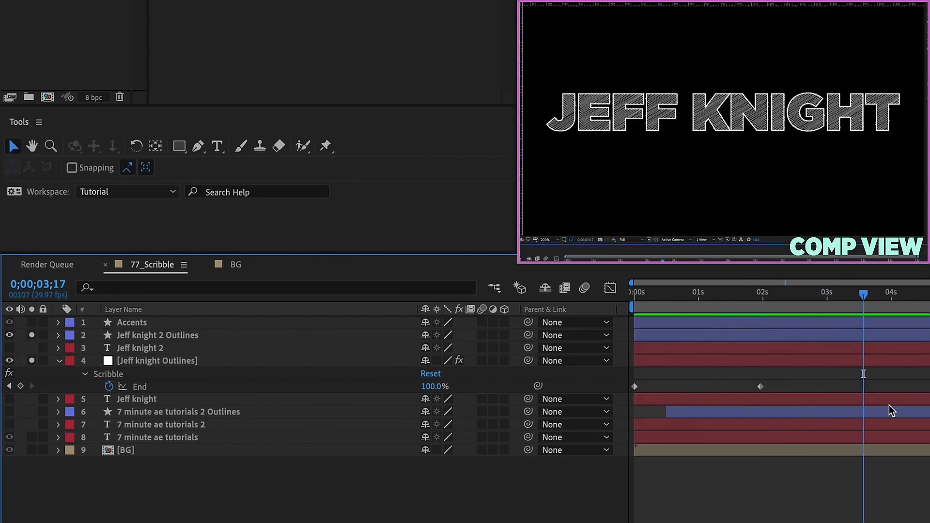
click(272, 168)
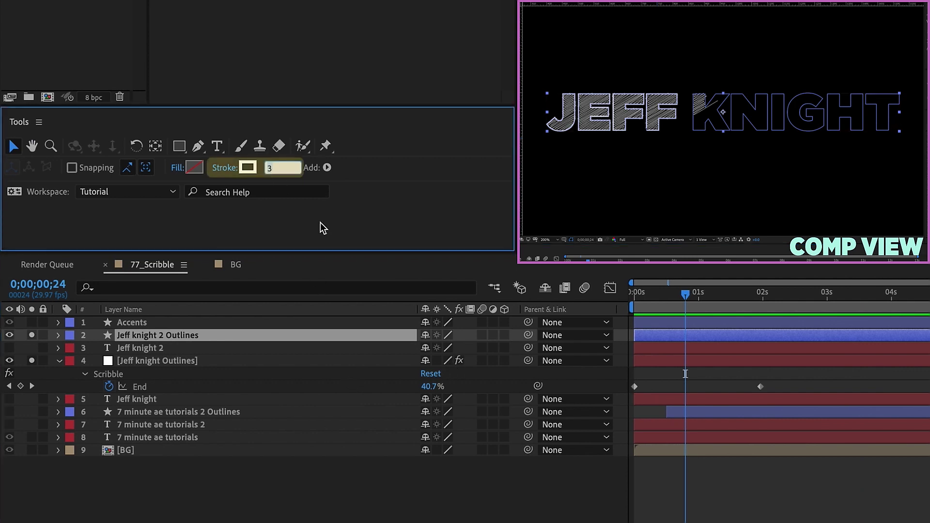
text(1)
key(Return)
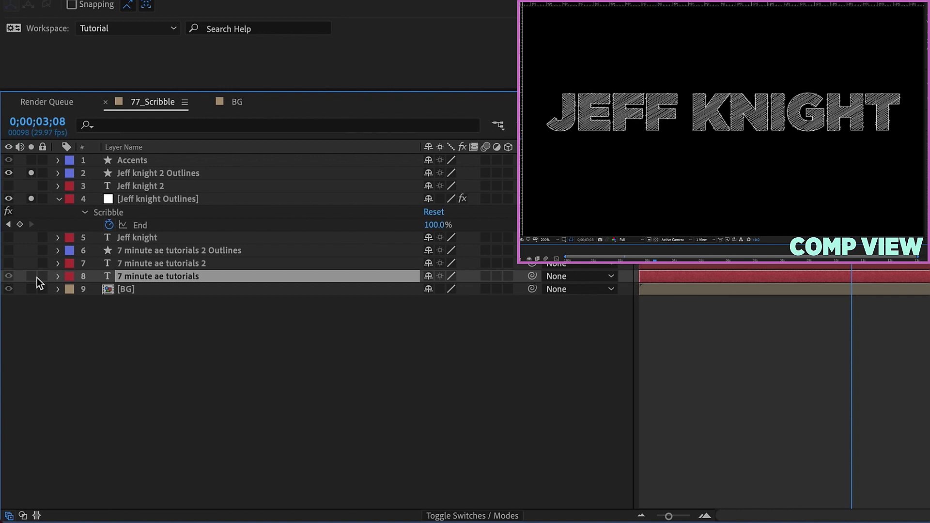
click(30, 276)
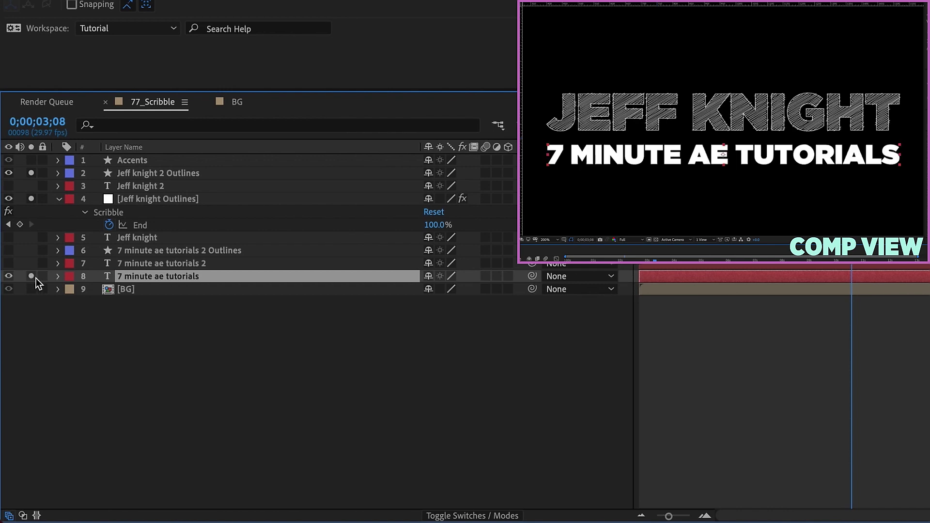
Create masks from the 7 minute ae tutorials text and apply Scribble.
right_click(143, 276)
mouse_move(169, 390)
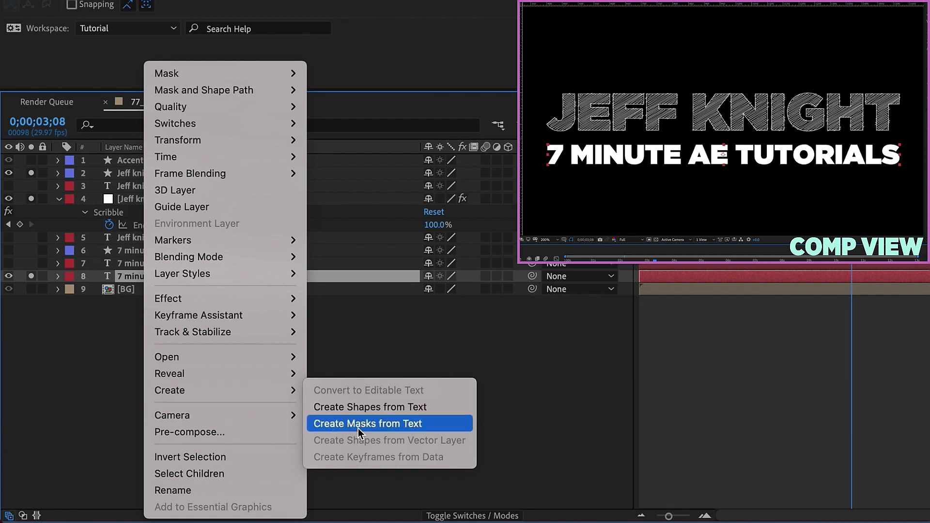
click(369, 429)
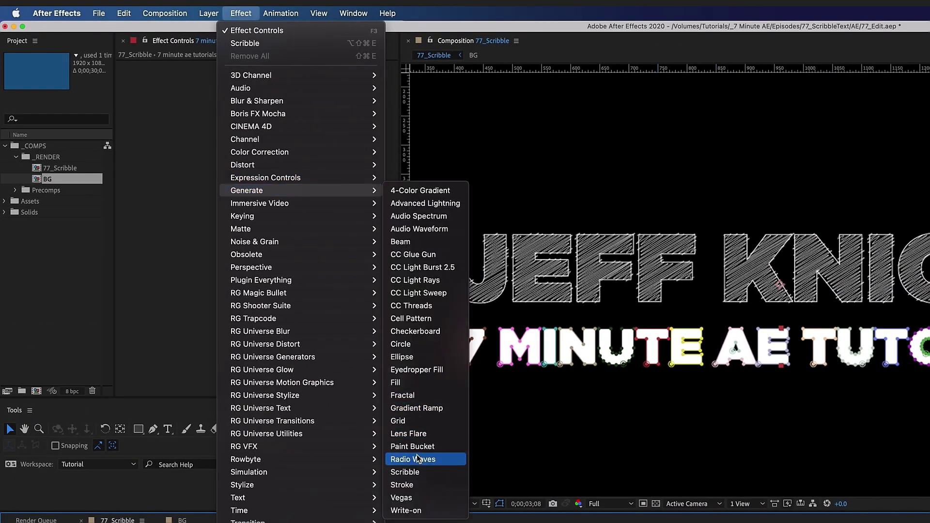
click(404, 472)
Set the scribble to All Masks Using Modes, width 0.5, and Static wiggle.
click(349, 85)
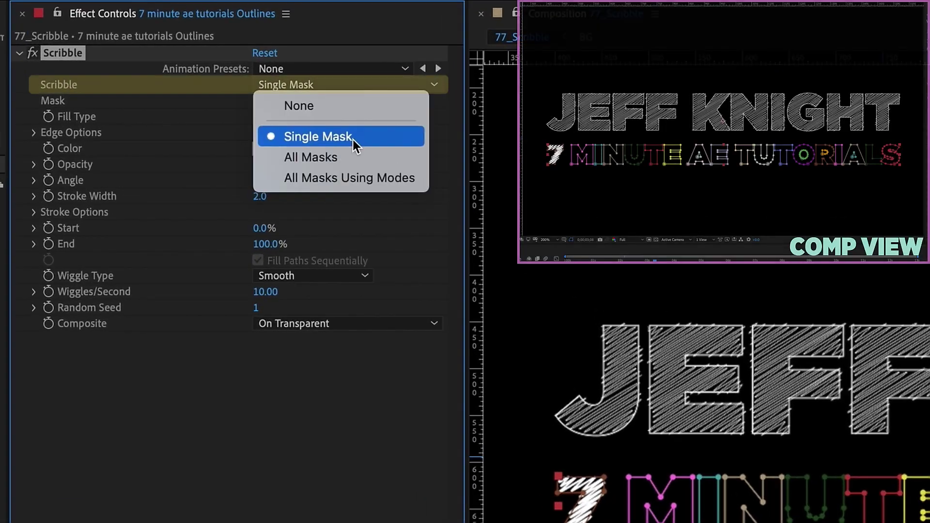
click(334, 158)
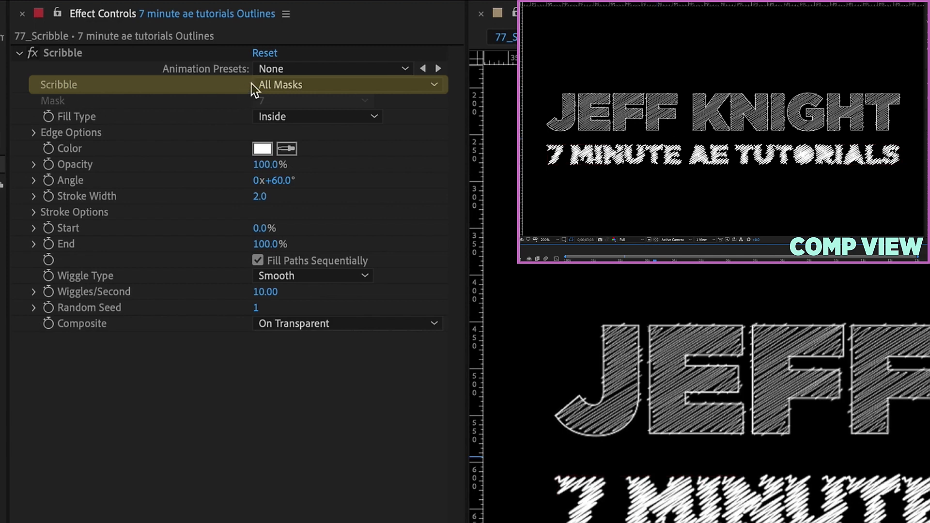
click(270, 82)
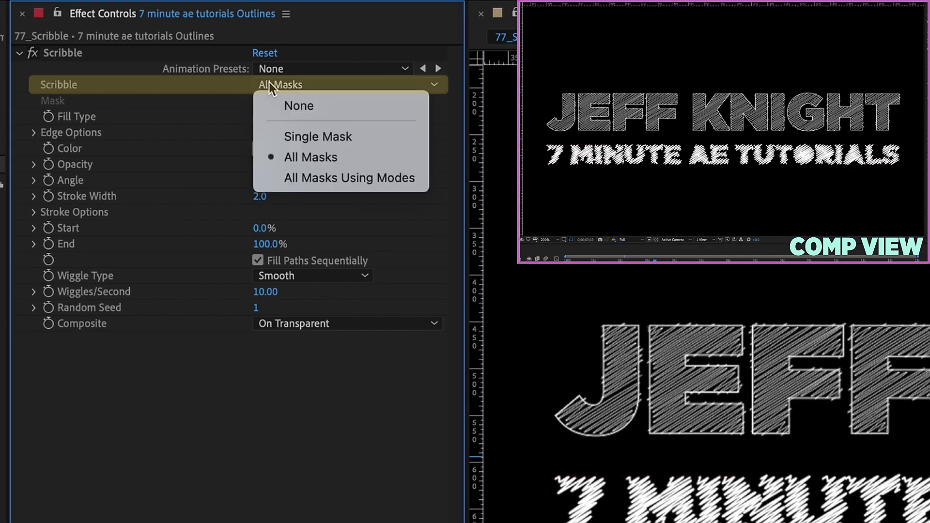
click(309, 179)
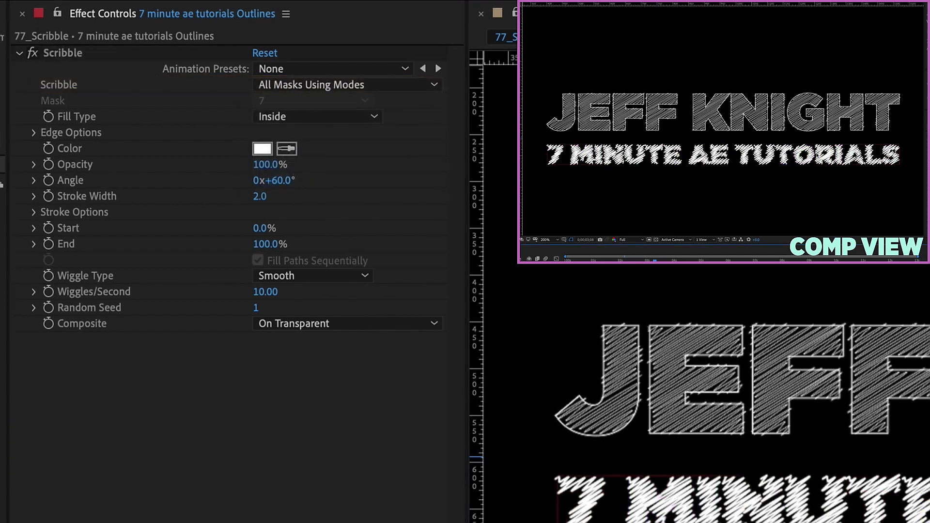
click(261, 200)
text(0.5)
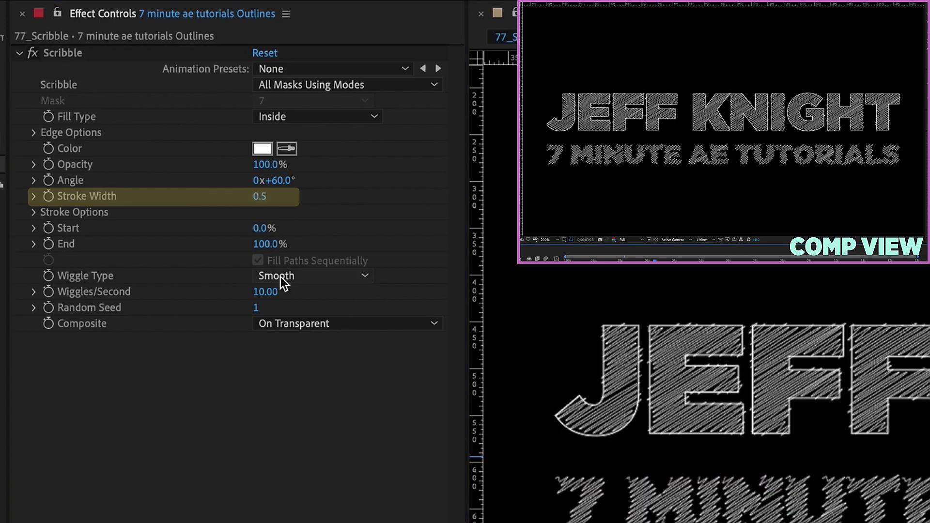
click(308, 278)
click(308, 278)
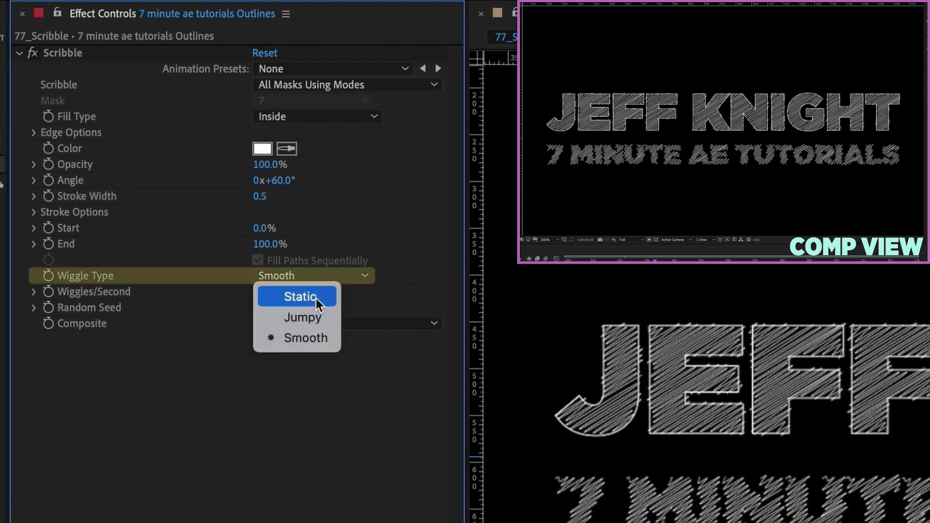
click(300, 296)
Keyframe the tutorials scribble End from 0% at the start to 100%.
drag(579, 424, 578, 425)
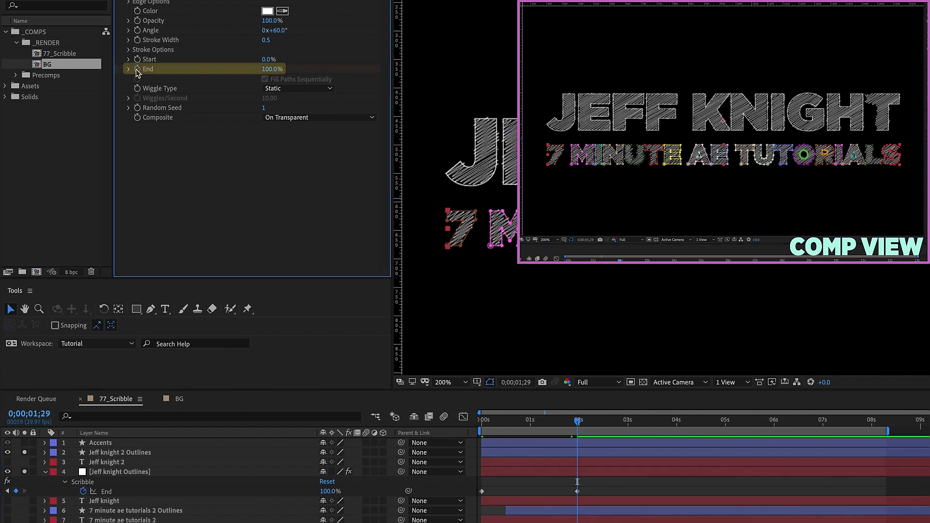
key(u)
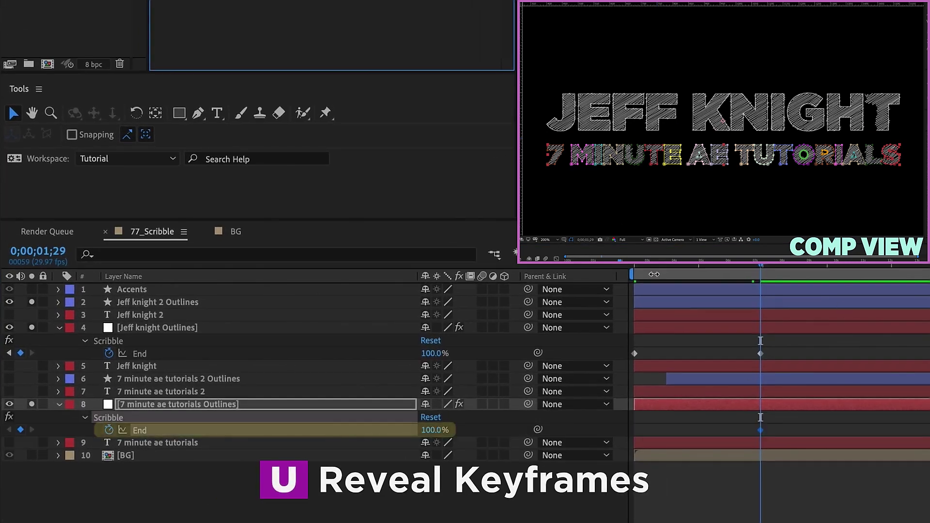
key(Home)
text(0)
key(Return)
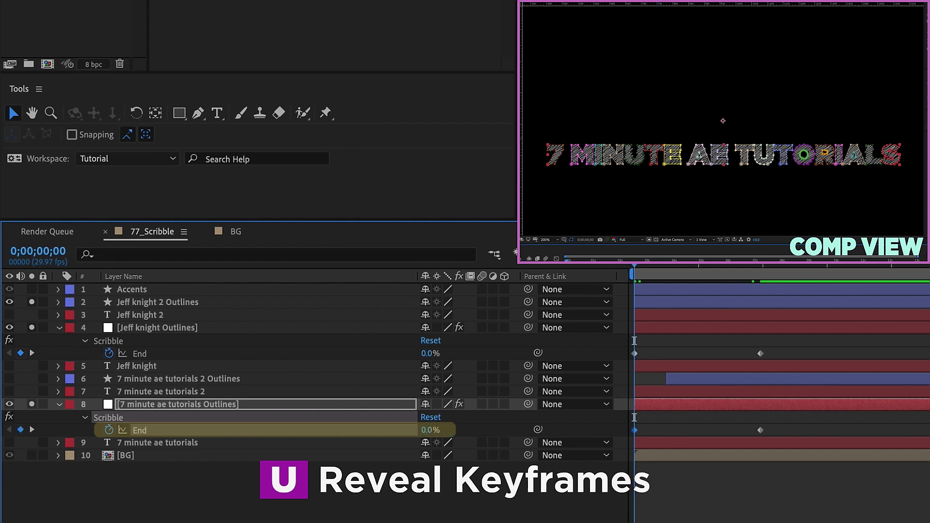
key(F2)
key(space)
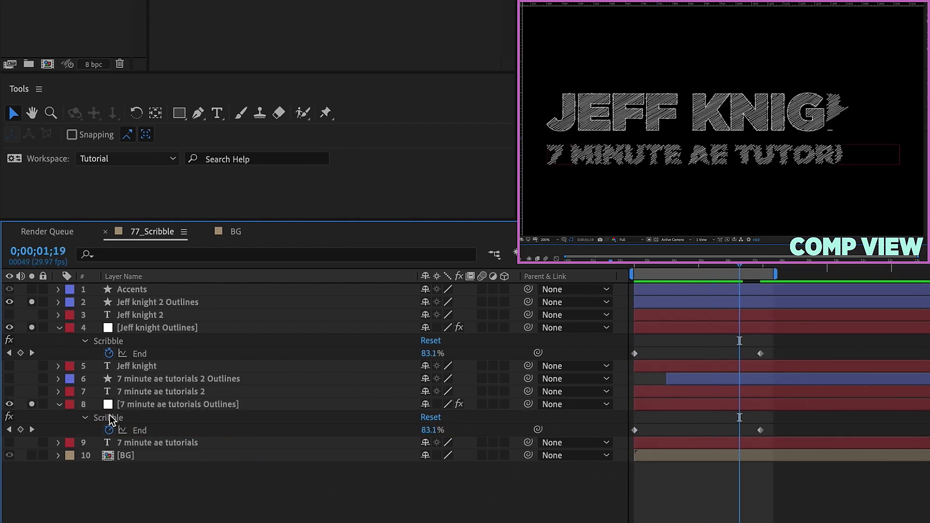
Show the tutorials outline layer and delay its start to 0;00;00;15.
click(132, 381)
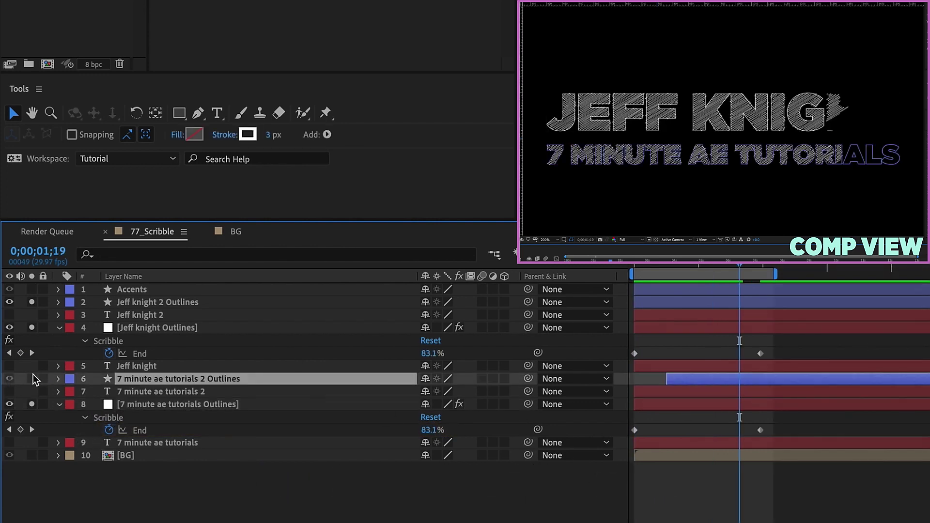
click(31, 379)
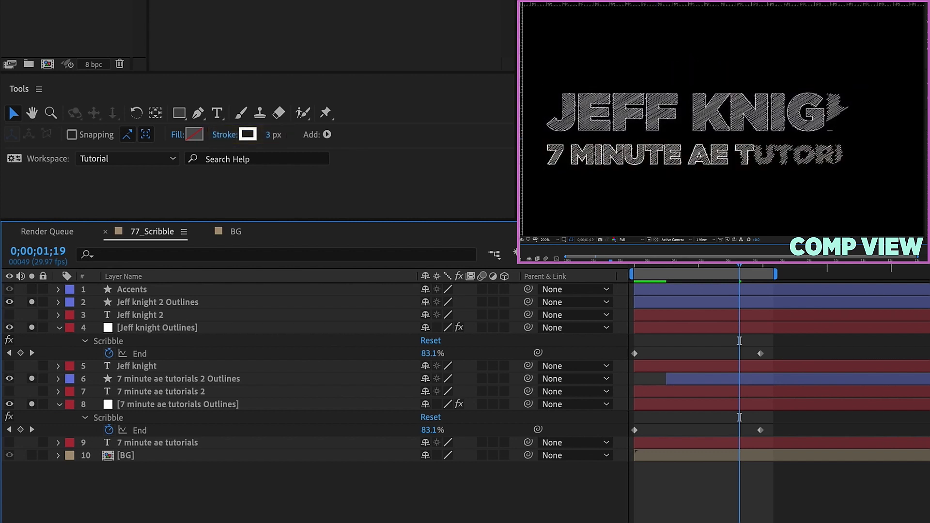
click(178, 378)
key(i)
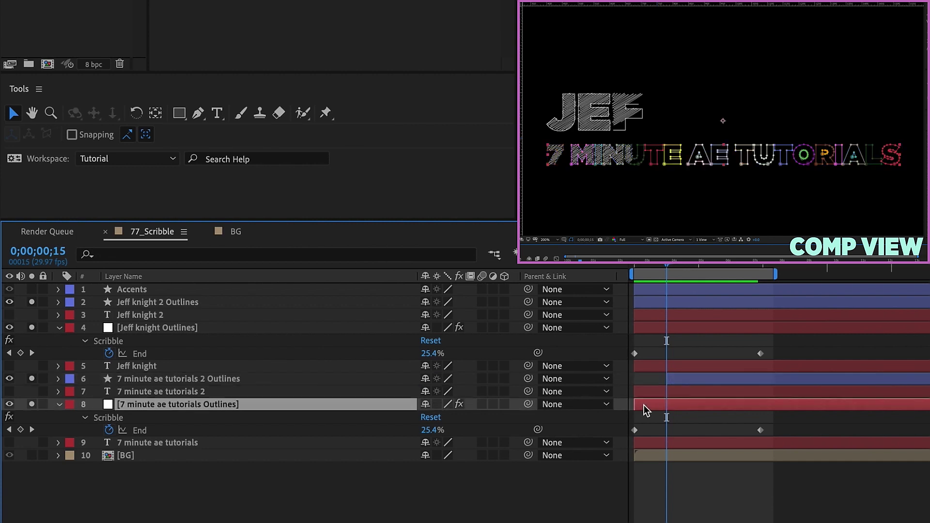
drag(641, 404, 675, 405)
drag(775, 274, 898, 275)
key(space)
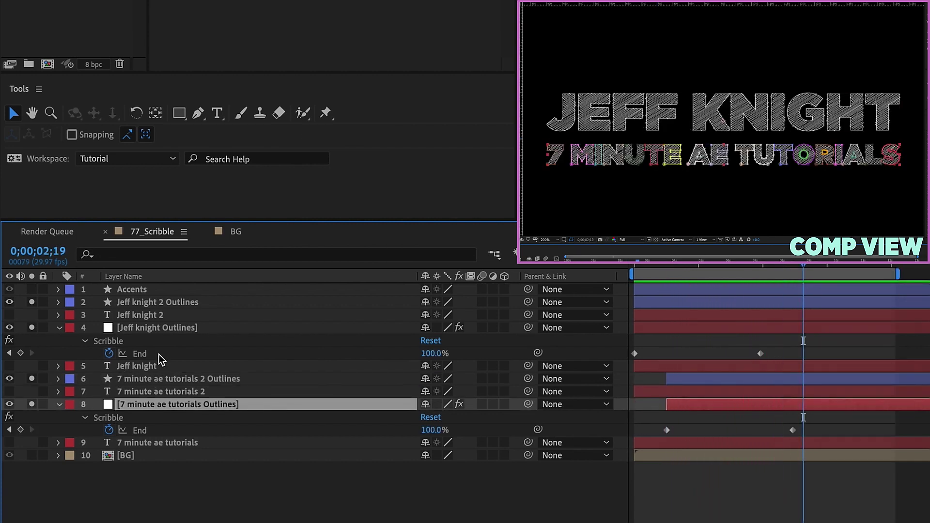
Delete the four leftover original Jeff knight and tutorials text layers.
click(134, 316)
ctrl+click(137, 366)
ctrl+click(135, 391)
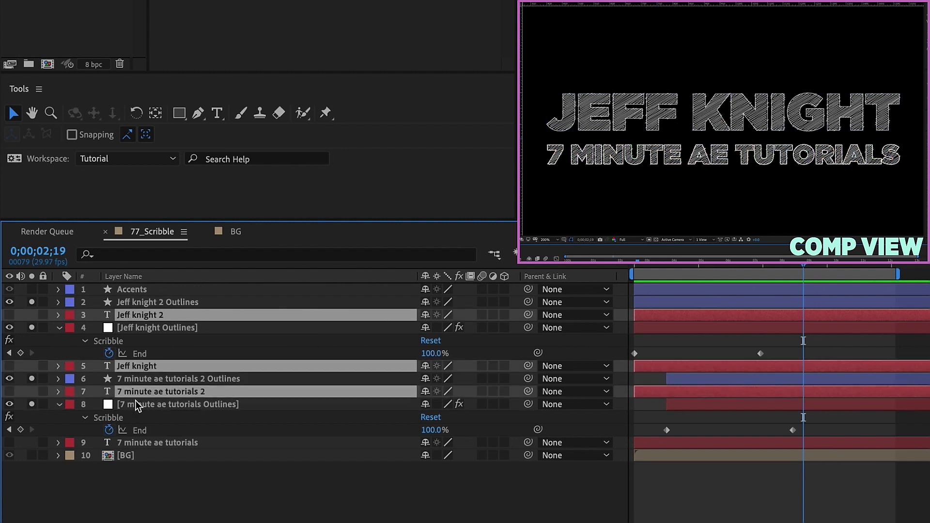
ctrl+click(139, 442)
key(Delete)
Label the JEFF KNIGHT layers yellow and the tutorials layers orange.
click(150, 303)
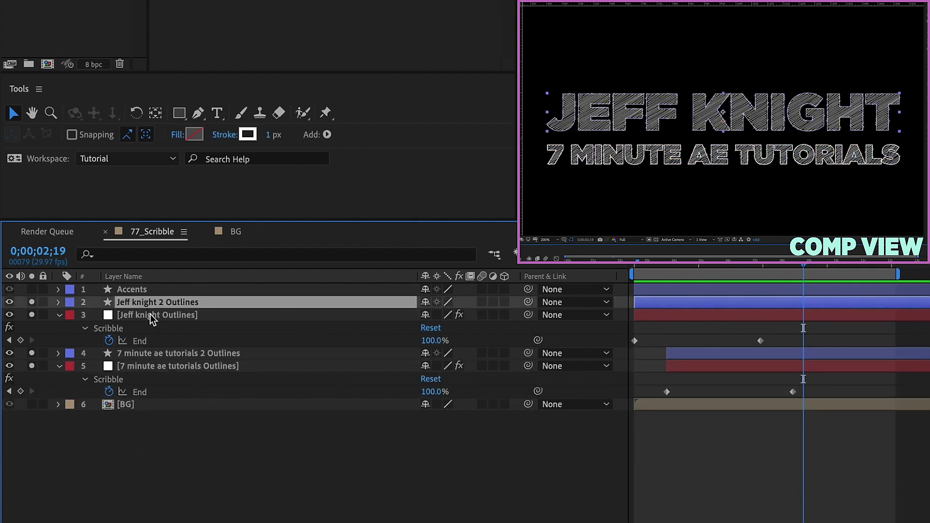
click(70, 315)
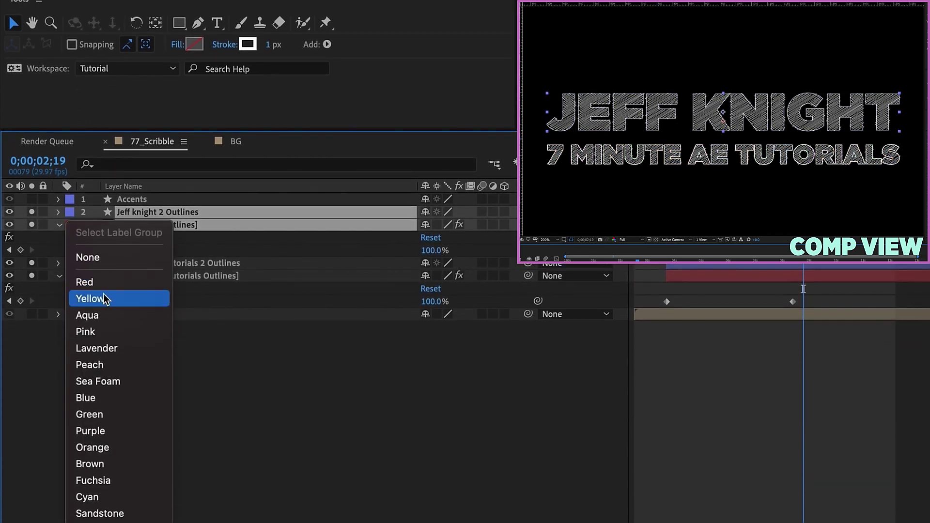
click(102, 299)
click(145, 263)
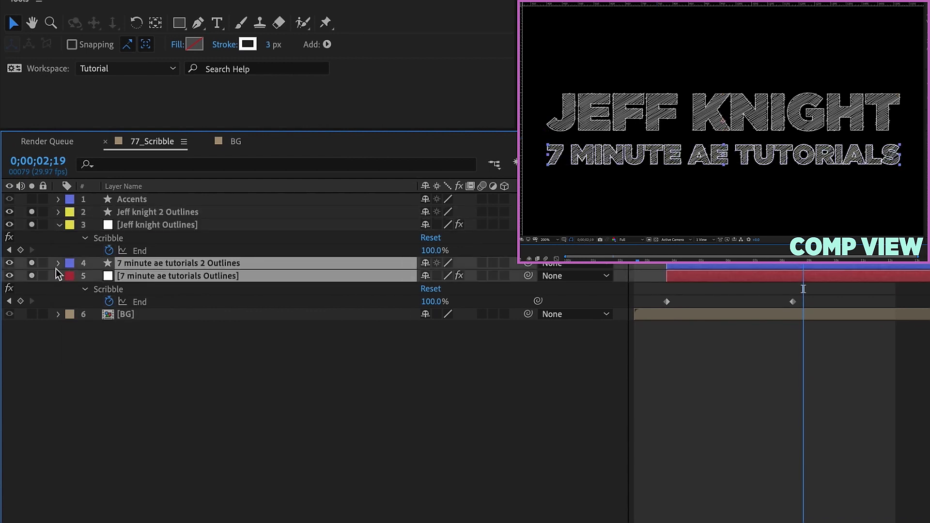
click(70, 276)
click(98, 466)
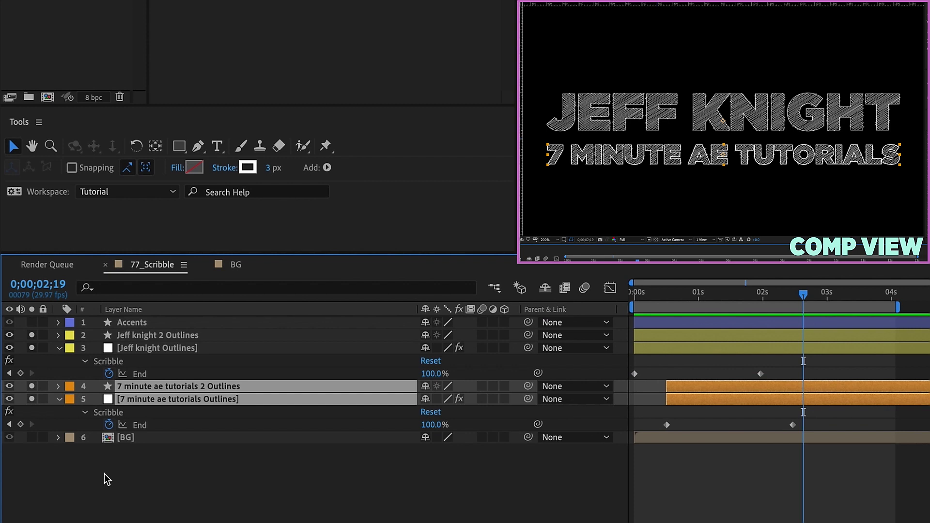
Make the Accents layer visible around 0;00;02;05 and select it.
click(104, 474)
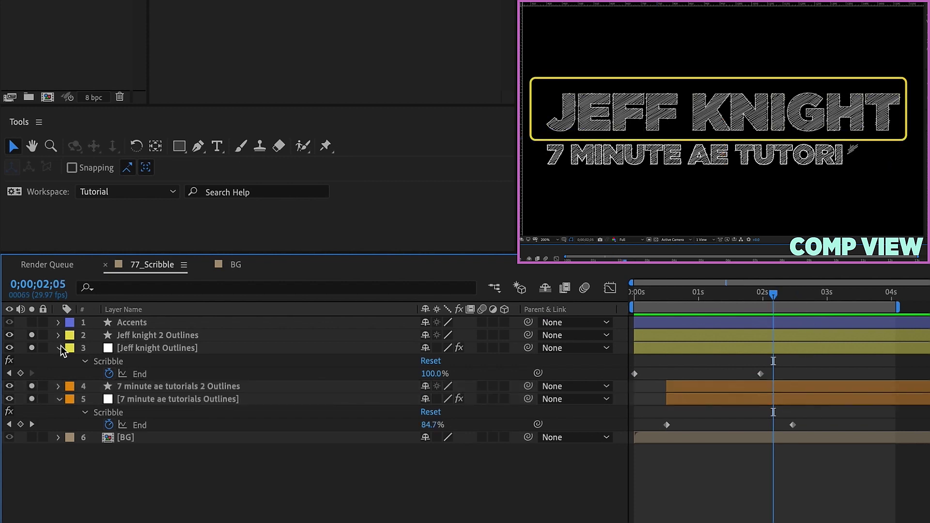
click(31, 322)
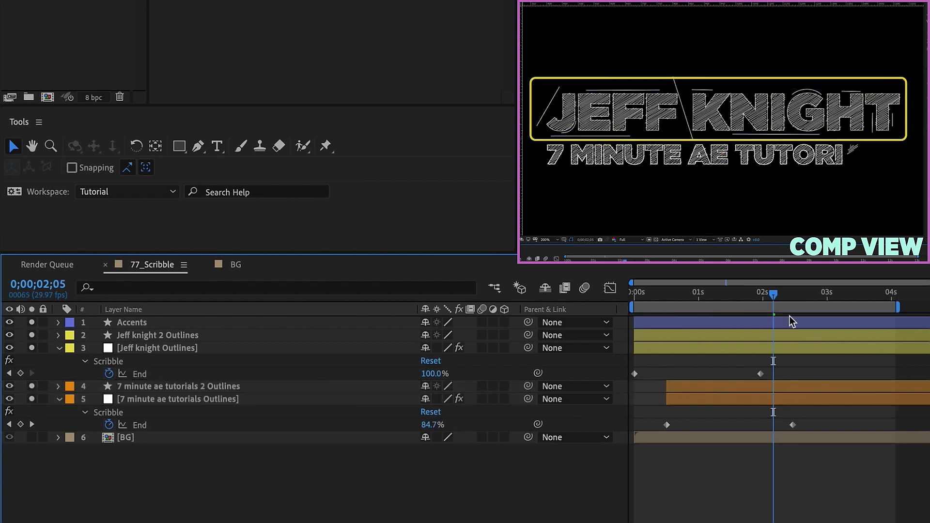
drag(774, 304, 770, 304)
click(770, 322)
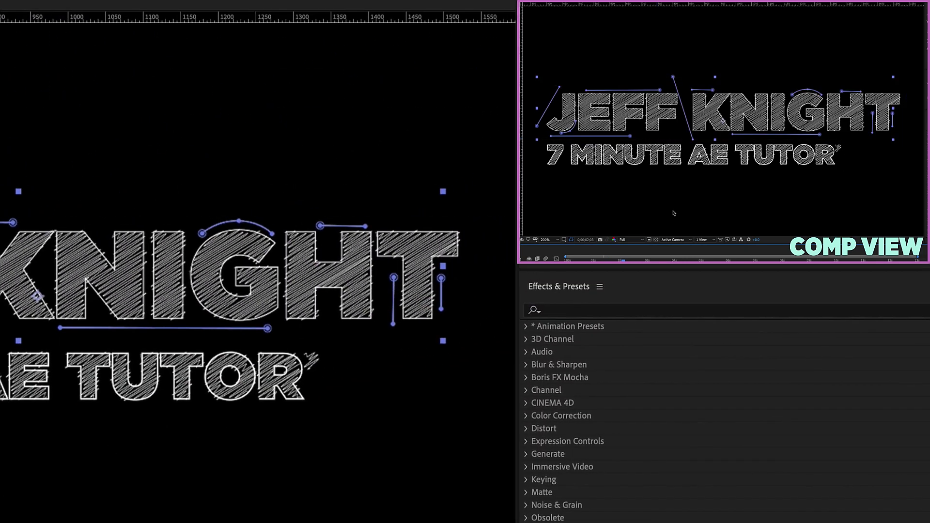
Apply Roughen Edges to Accents with Spiky edges, Border 1 and Complexity 5.
click(591, 310)
text(roughen)
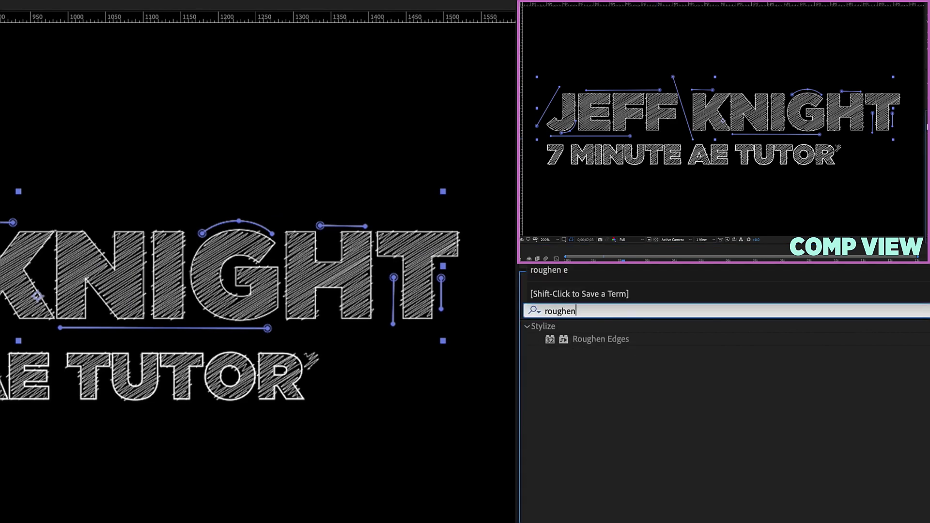
click(601, 340)
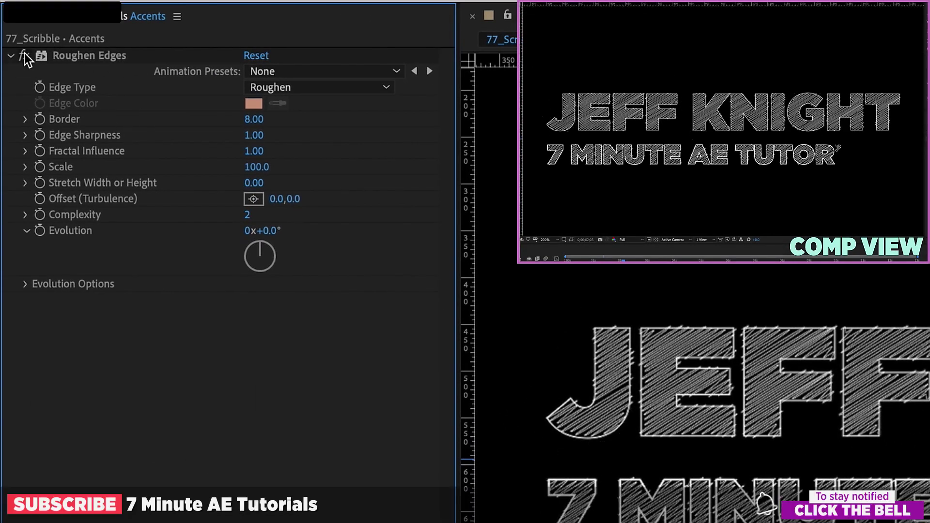
click(320, 86)
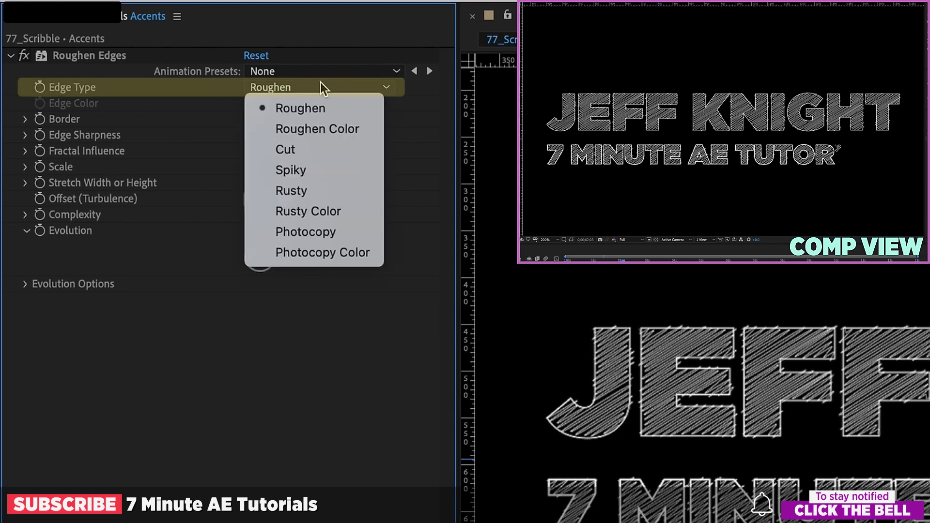
click(320, 169)
click(259, 120)
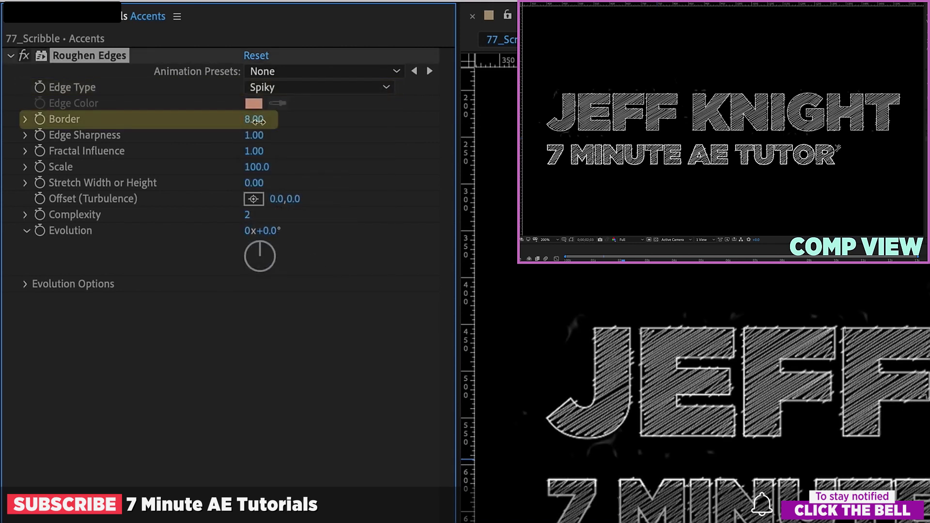
click(259, 120)
text(1)
click(248, 216)
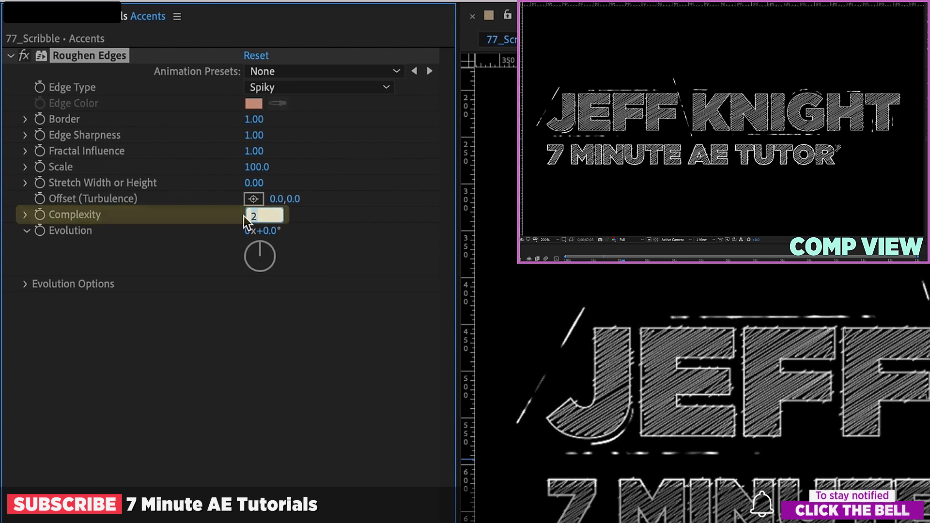
text(5)
key(Return)
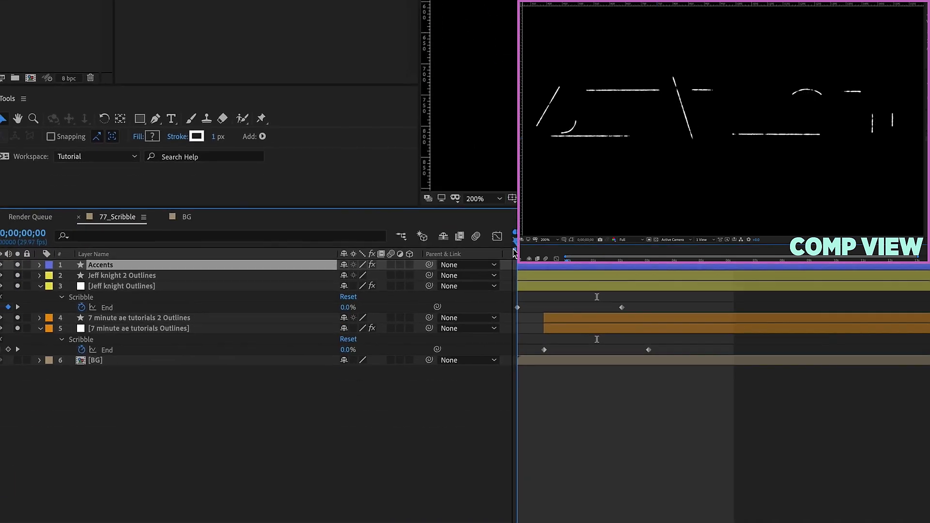
Add a Trim Paths operation to the Accents layer contents.
key(space)
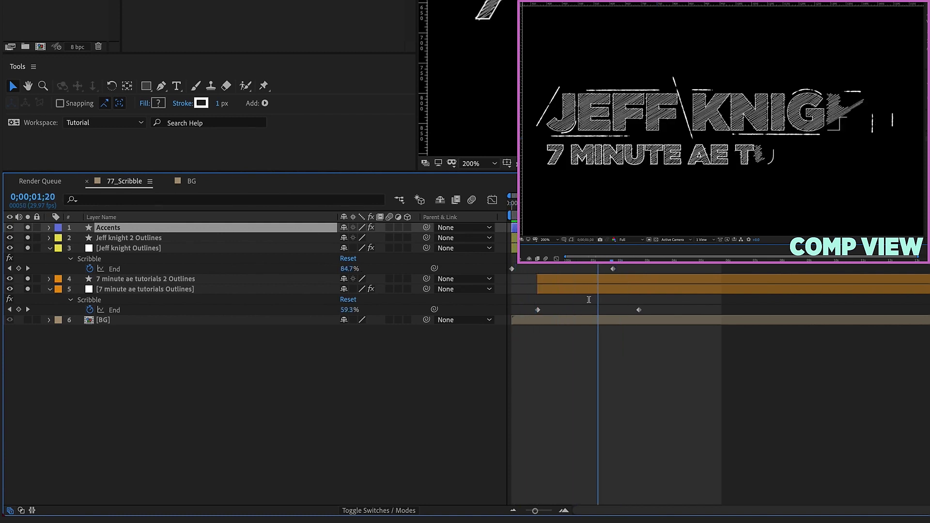
click(49, 227)
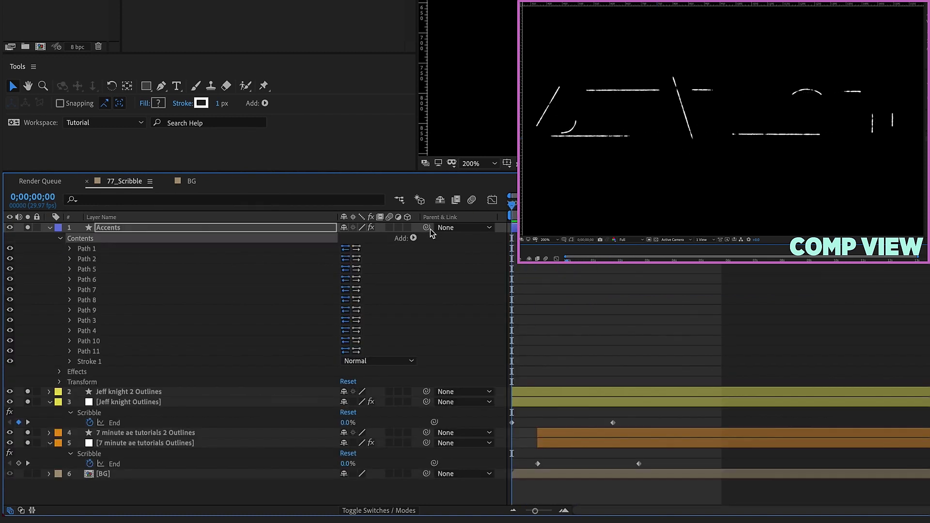
click(413, 239)
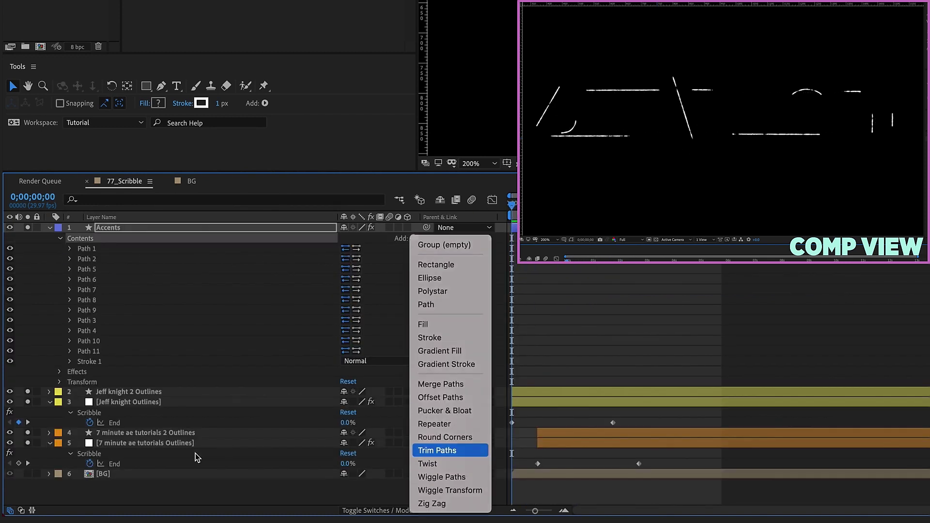
click(436, 449)
Keyframe Trim Paths End from 0% at frame 0 and trim shapes Individually.
click(97, 458)
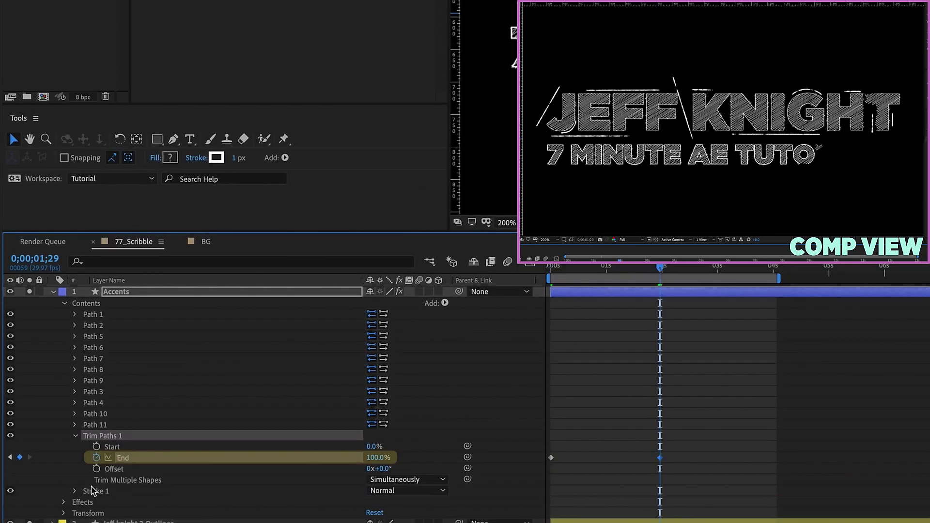
key(Home)
click(378, 457)
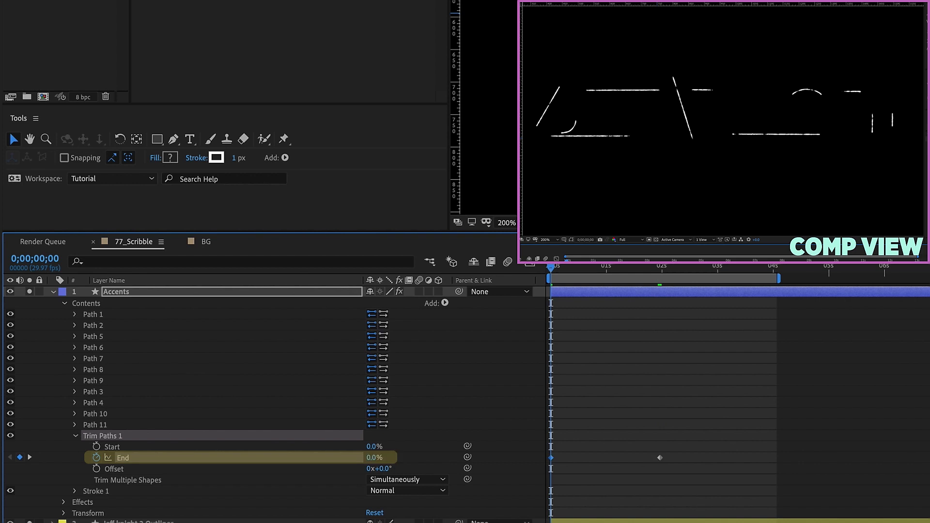
click(156, 480)
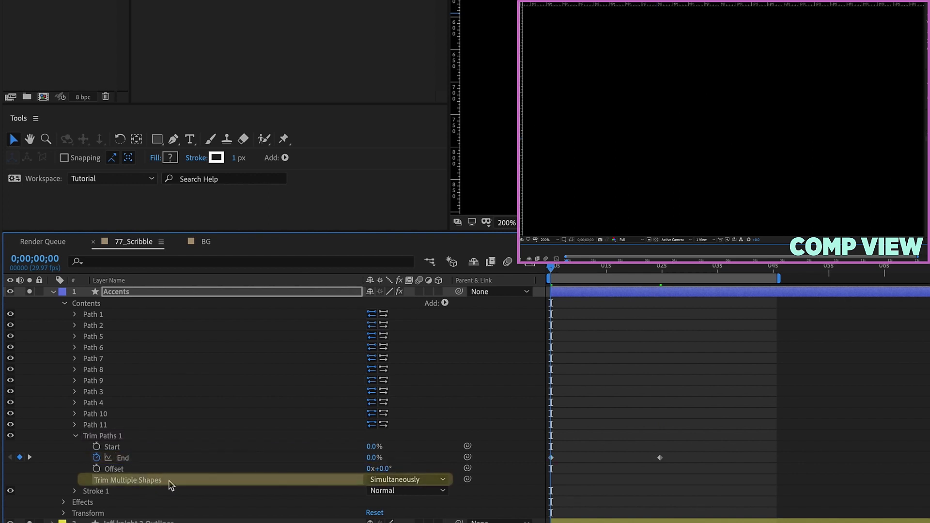
click(410, 480)
click(428, 508)
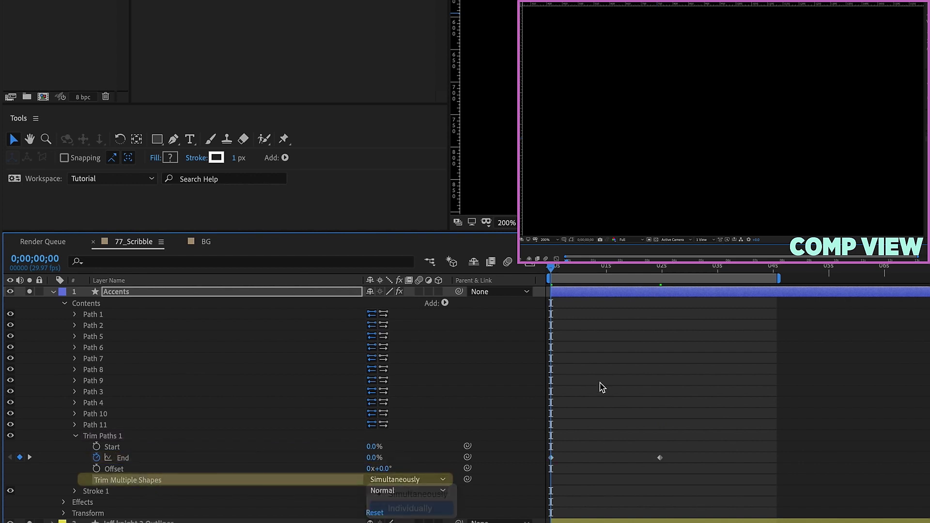
click(601, 385)
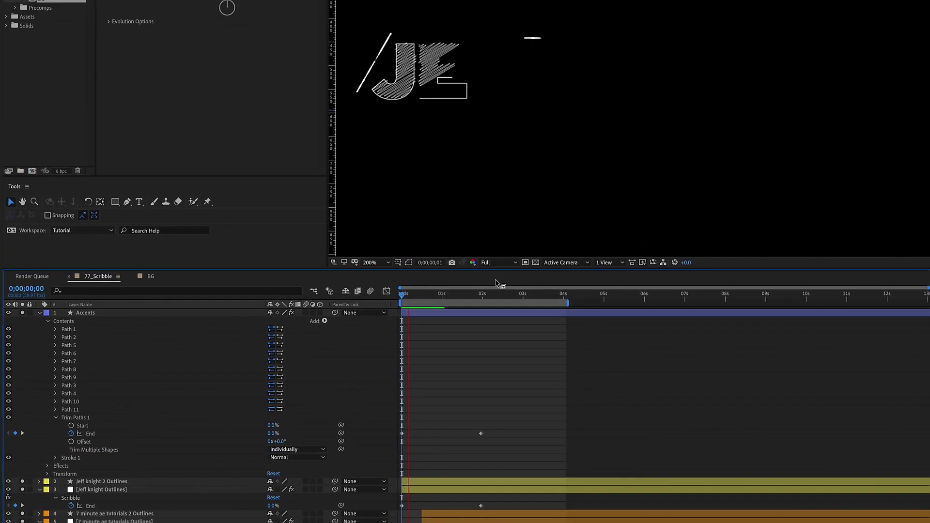
Collapse the two Outlines layers and preview the animation from the start.
click(38, 485)
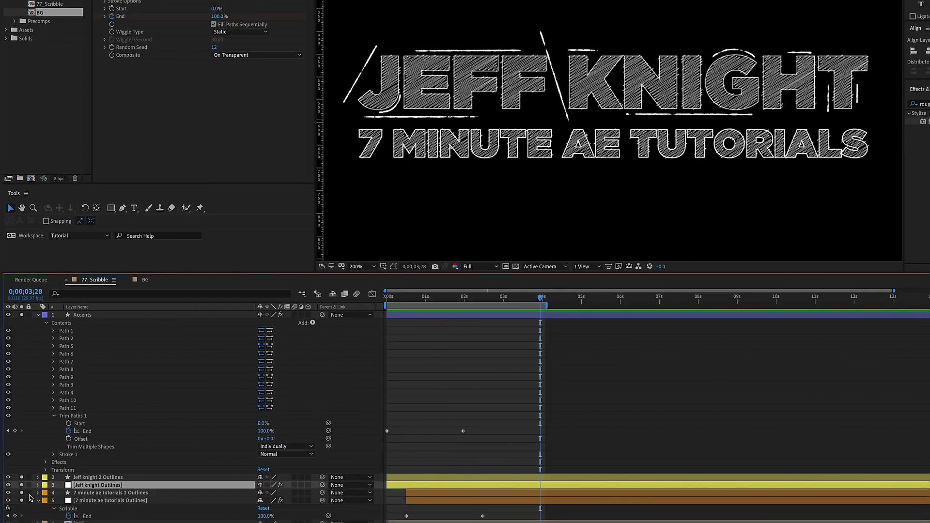
click(38, 501)
key(space)
click(27, 516)
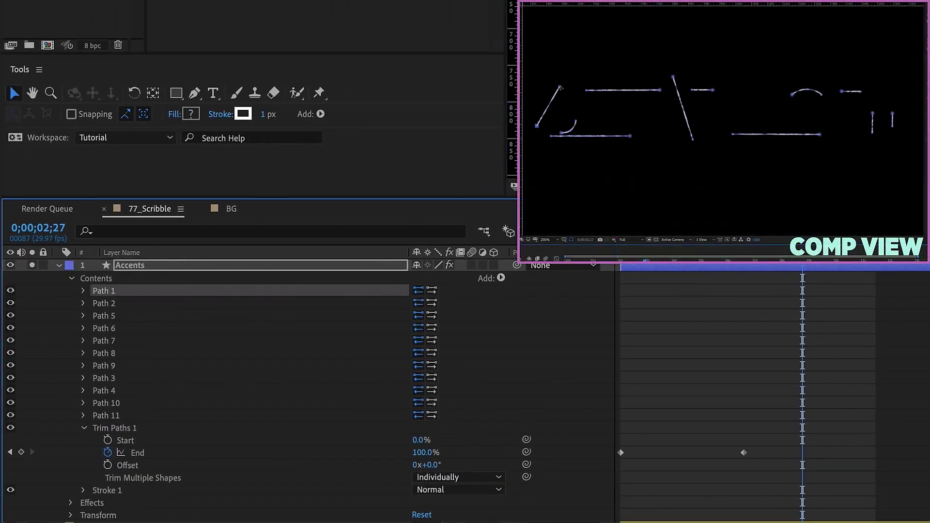
click(587, 98)
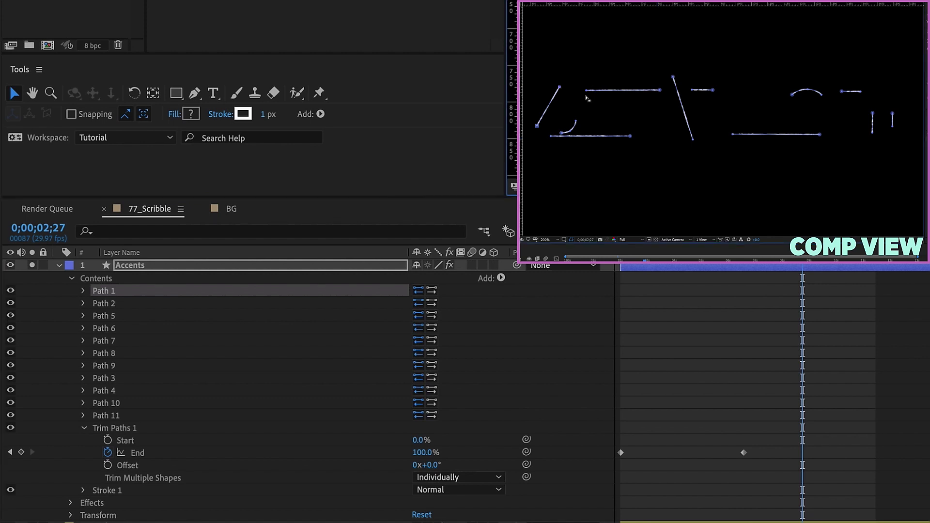
Reorder Accents paths 3, 11, 4 and 10 upward, then preview the draw-on.
click(553, 137)
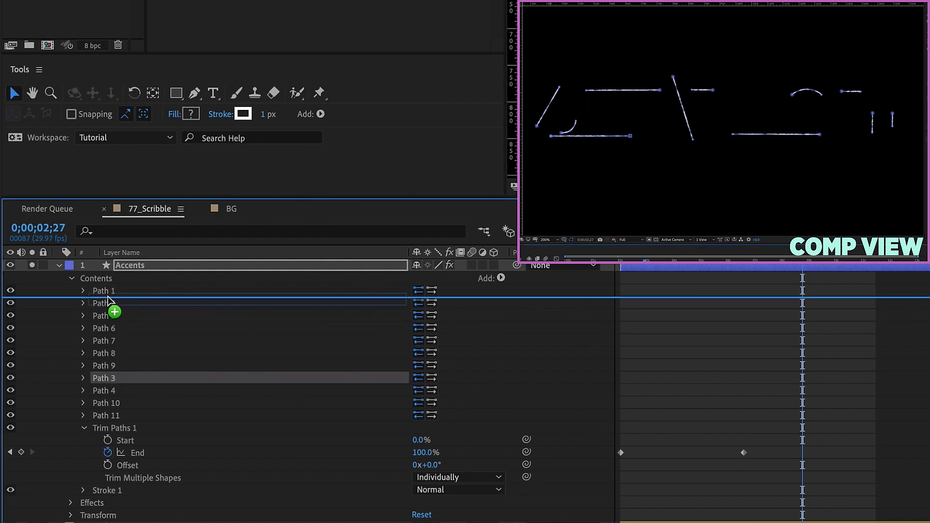
drag(113, 380, 116, 312)
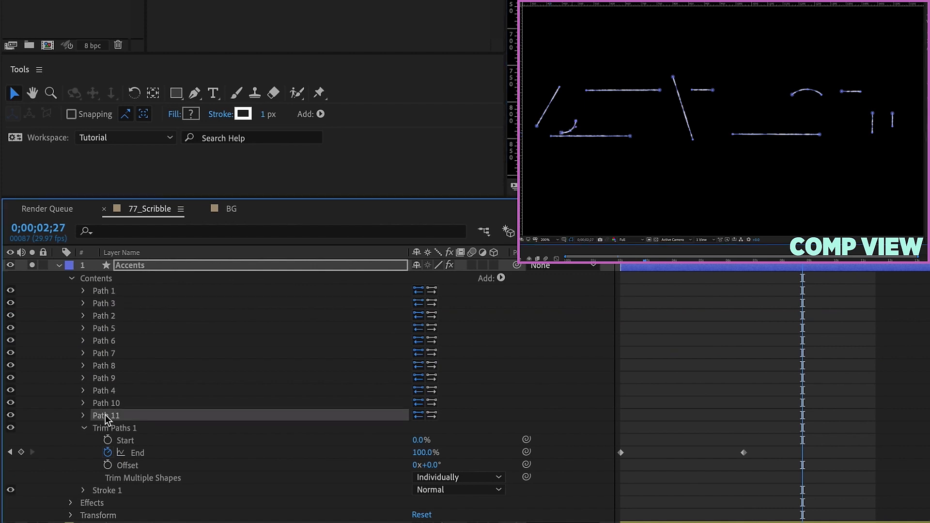
drag(99, 419, 102, 310)
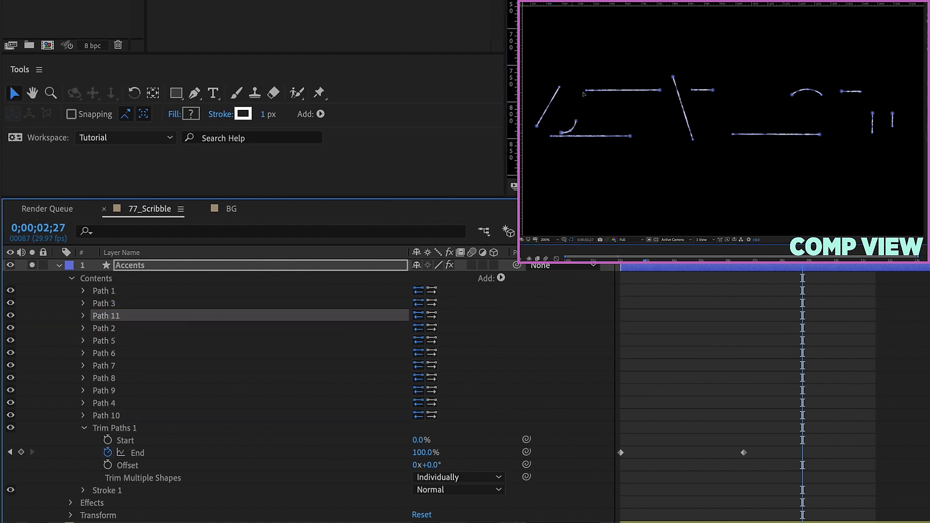
key(Down)
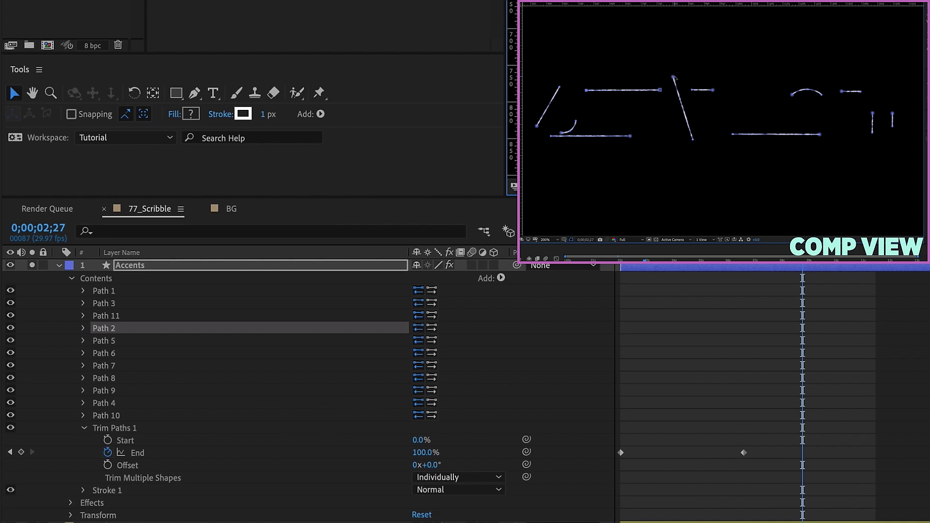
drag(103, 402, 118, 335)
click(110, 416)
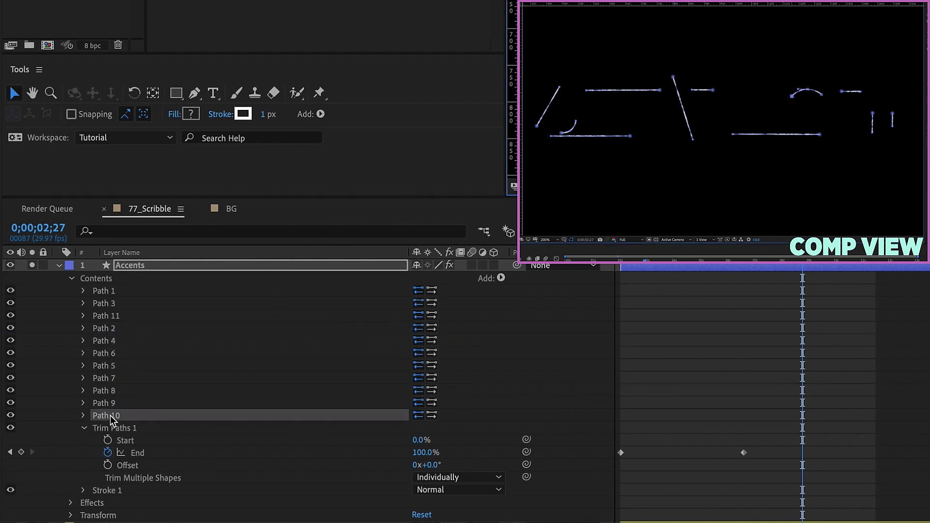
drag(110, 415, 124, 365)
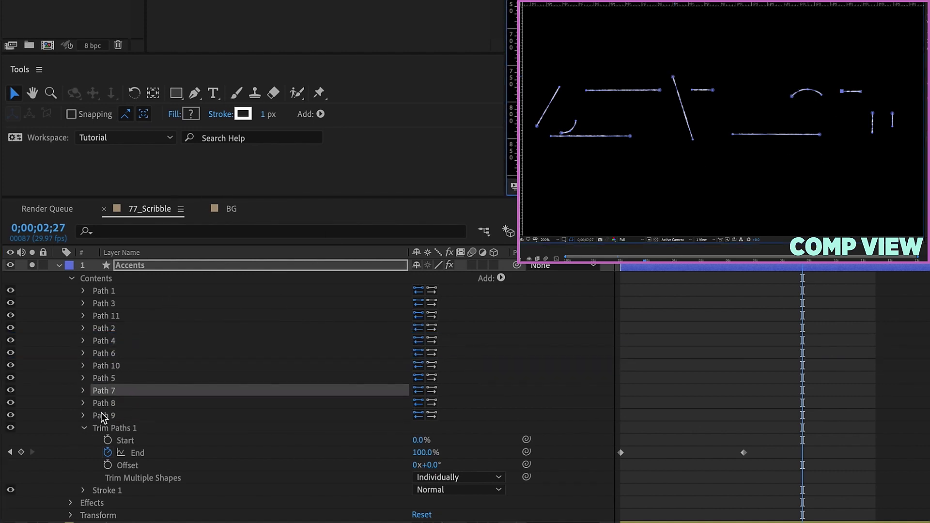
drag(113, 403, 119, 386)
key(ctrl+z)
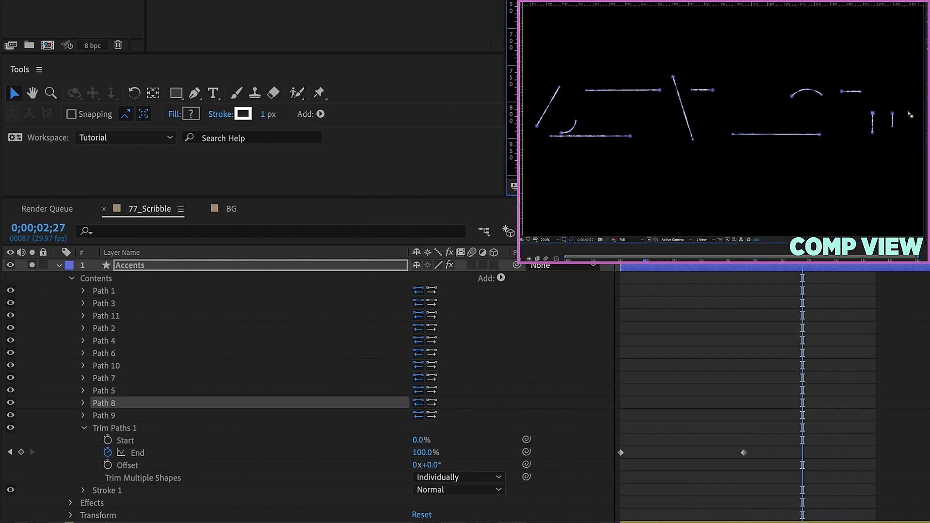
key(space)
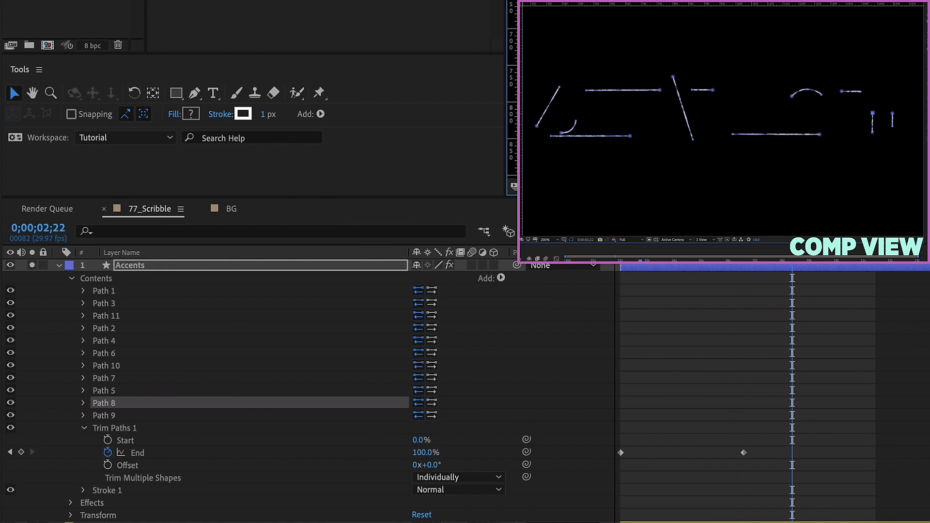
Reverse the draw direction of accent Paths 3 and 2, checking the draw-on playback.
key(space)
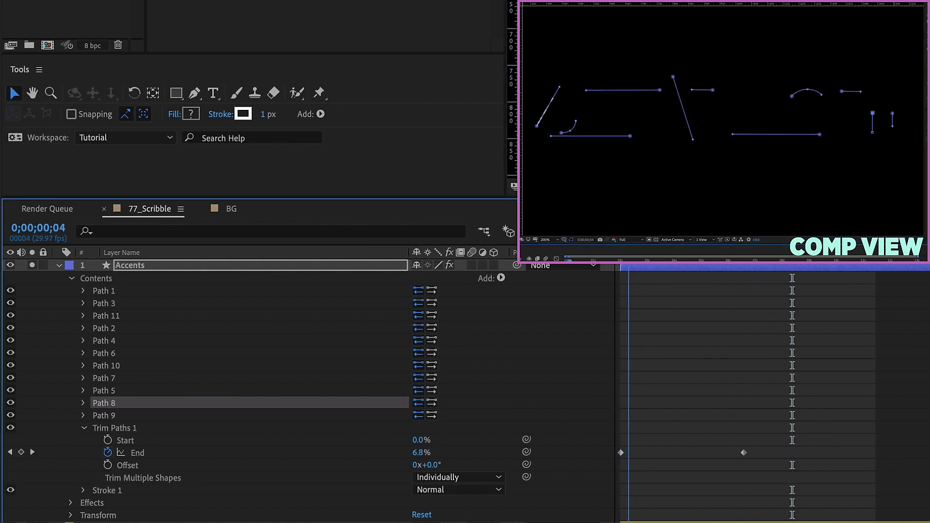
scroll(641, 162, up, 1)
key(space)
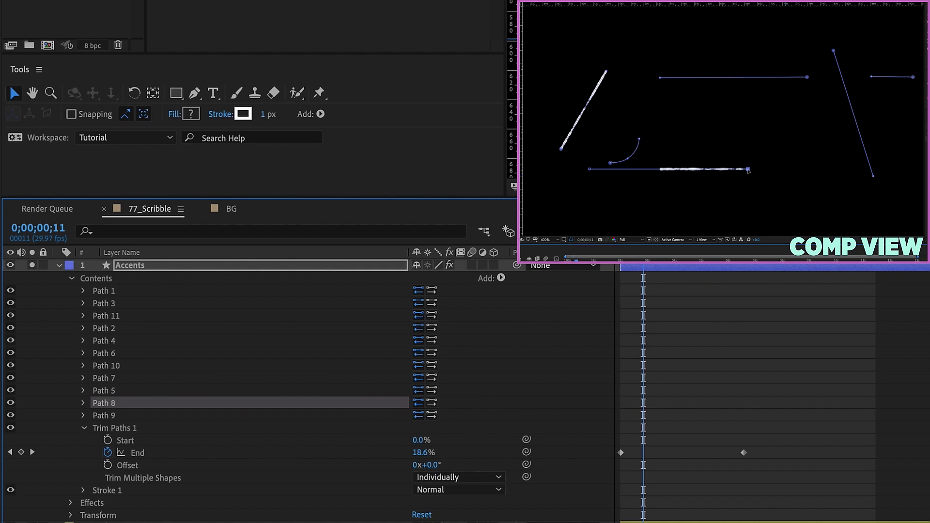
click(320, 303)
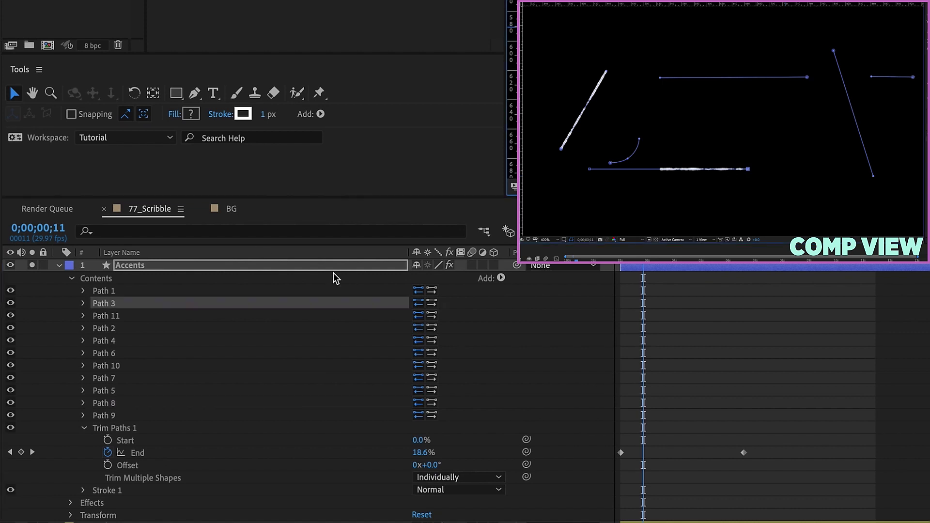
click(432, 304)
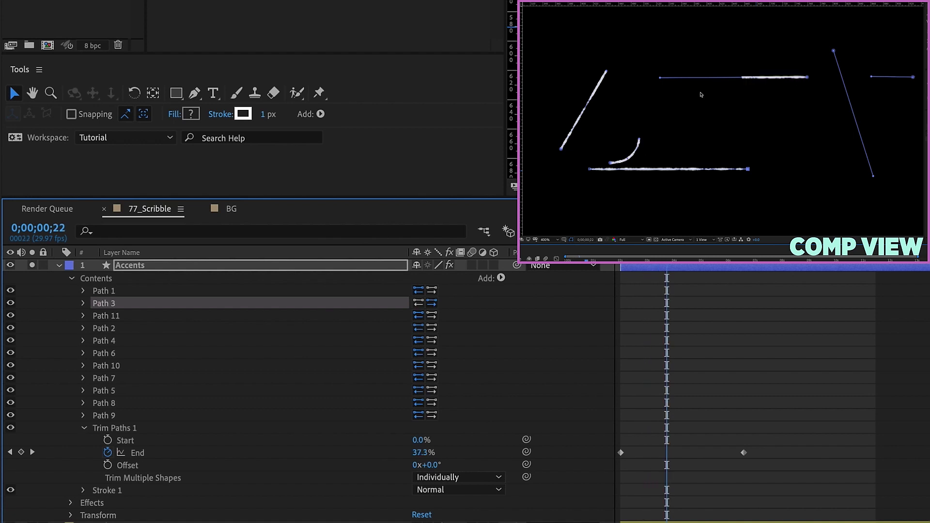
click(432, 327)
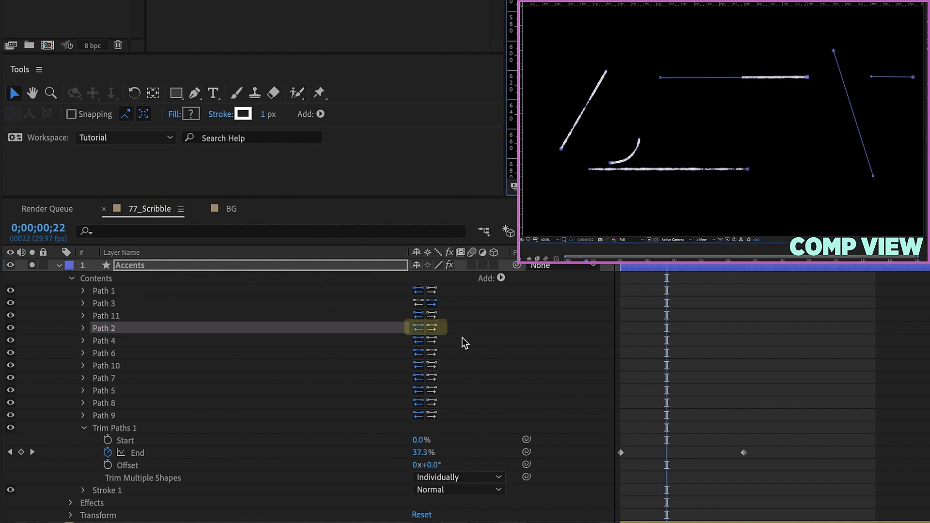
click(432, 328)
key(space)
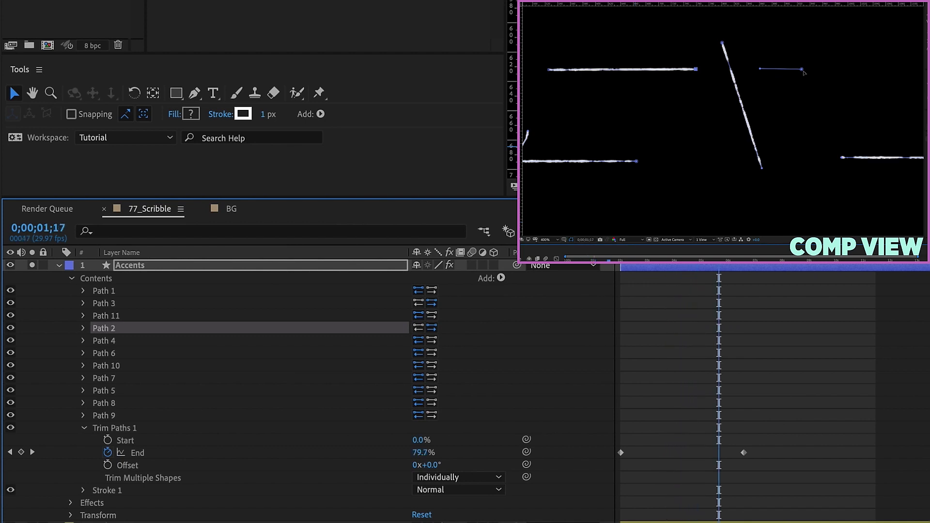
Move Path 5 up between Path 4 and Path 6 and zoom the viewer to 132%.
click(104, 390)
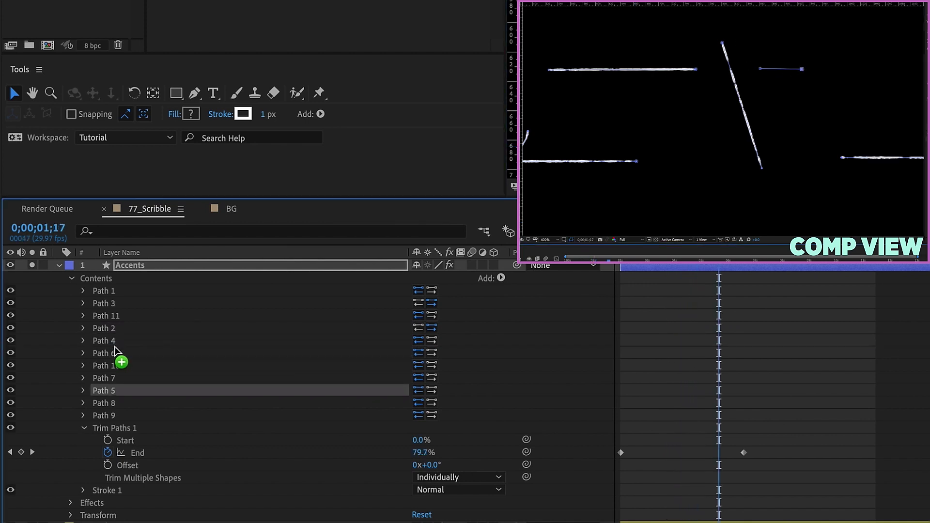
drag(103, 390, 116, 356)
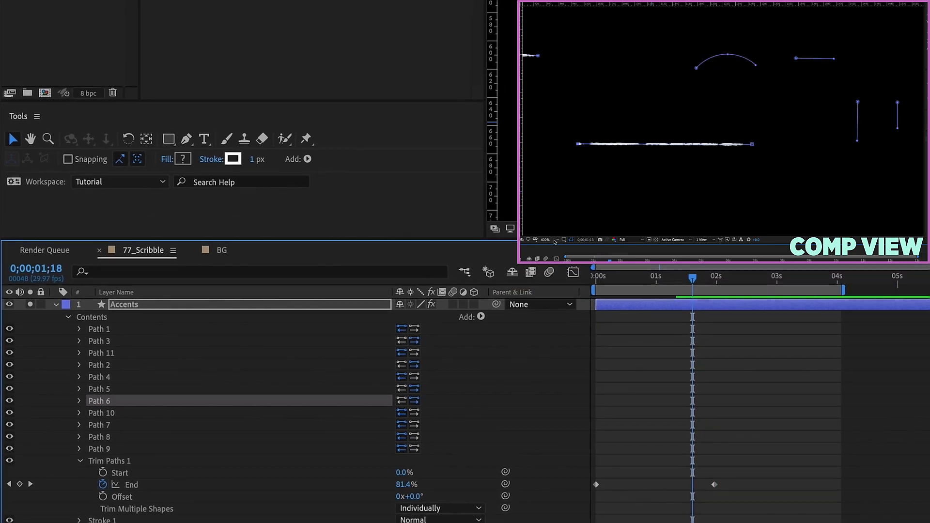
click(555, 241)
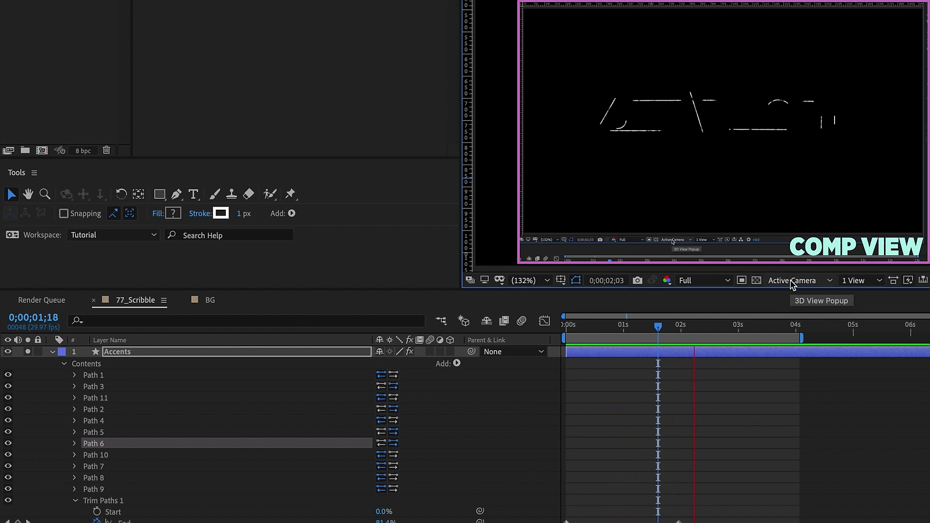
Collapse the Accents layer, turn off its solo, and return the playhead to 0.
click(52, 352)
click(171, 470)
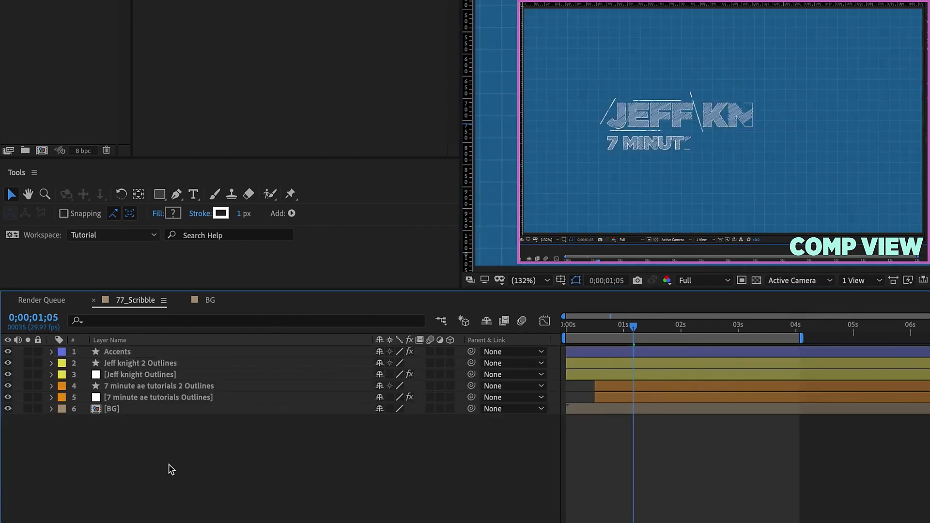
drag(565, 325, 652, 318)
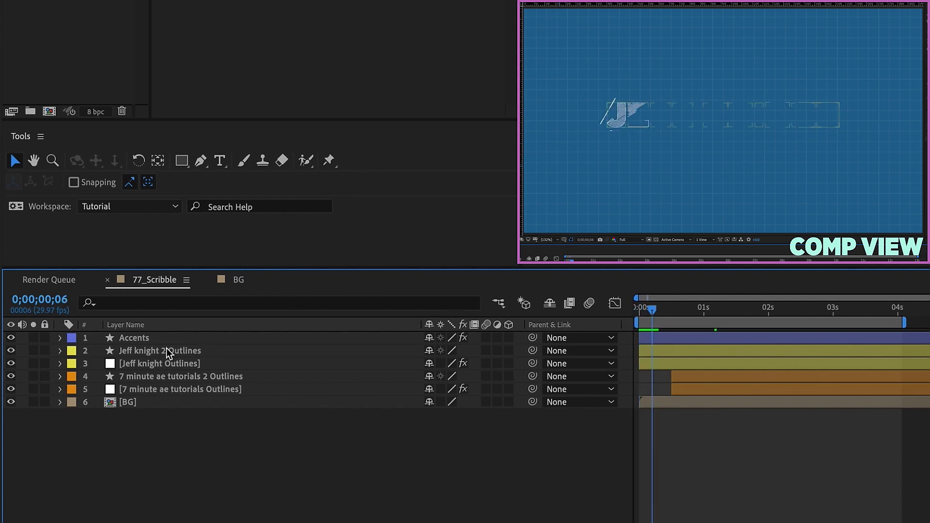
Select the Jeff knight and tutorials outline layers and preview the title animation.
click(167, 351)
shift+click(166, 363)
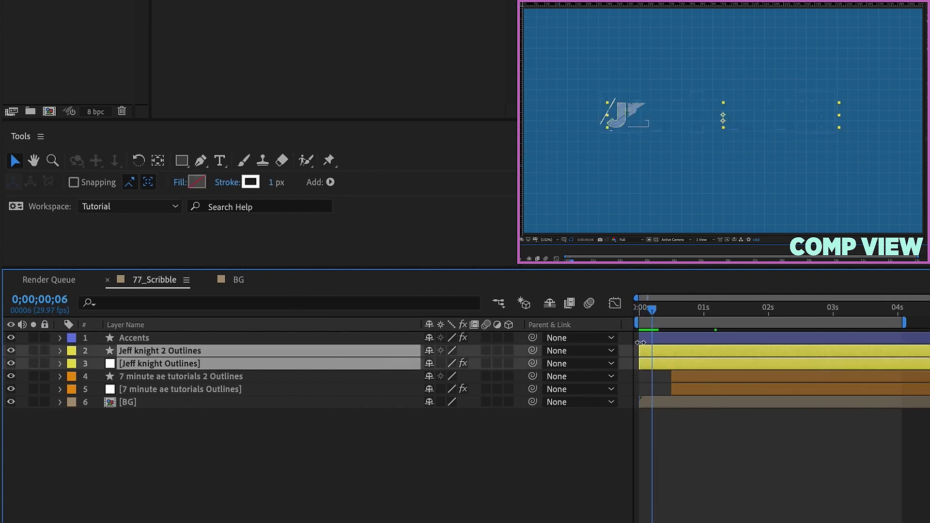
key(space)
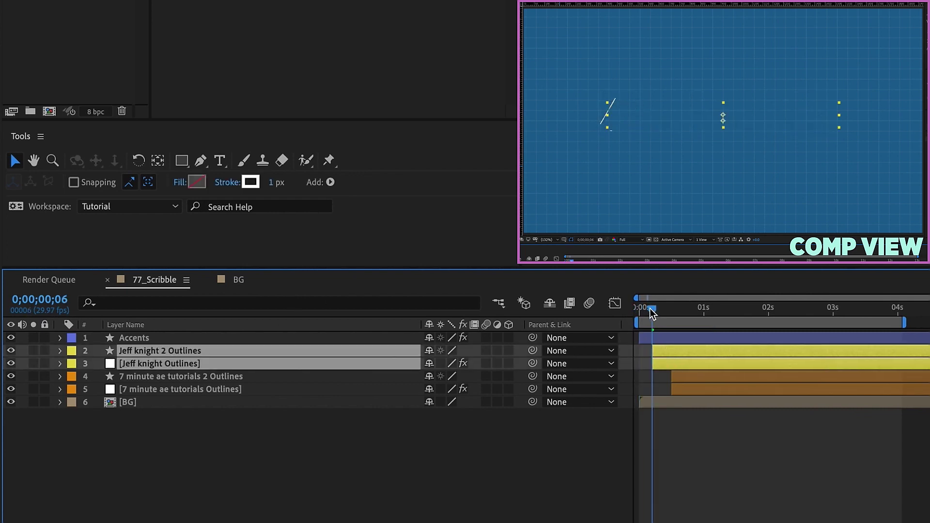
click(677, 376)
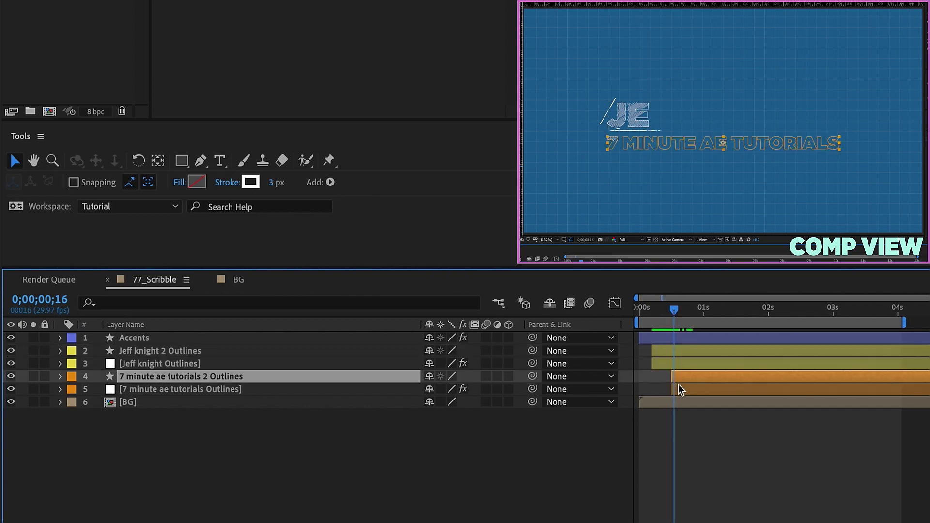
click(698, 416)
key(space)
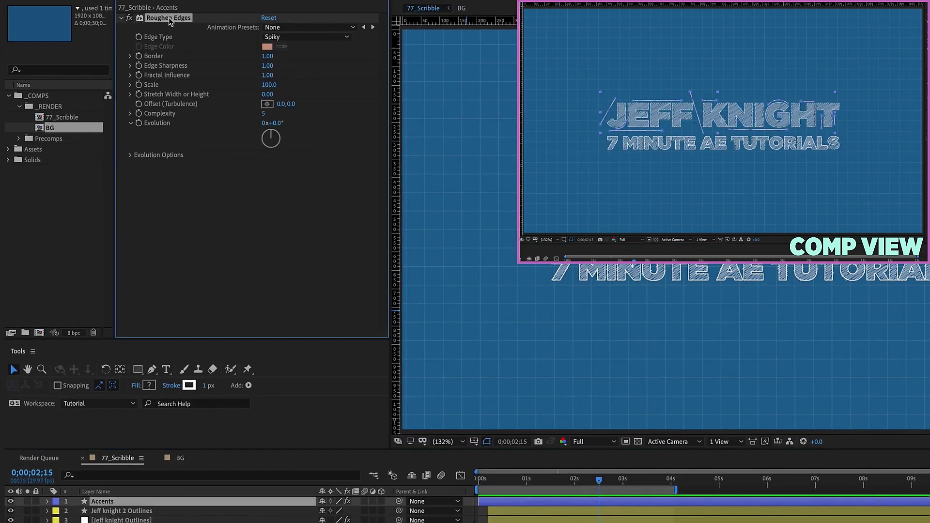
Copy Roughen Edges from Accents onto Jeff knight 2 Outlines and 7 minute ae tutorials 2 Outlines.
click(168, 18)
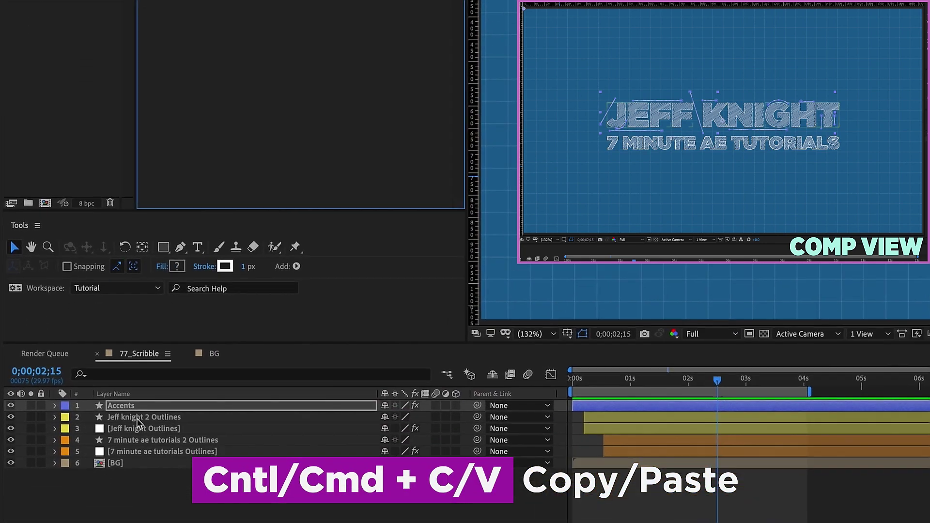
click(153, 352)
ctrl+click(164, 377)
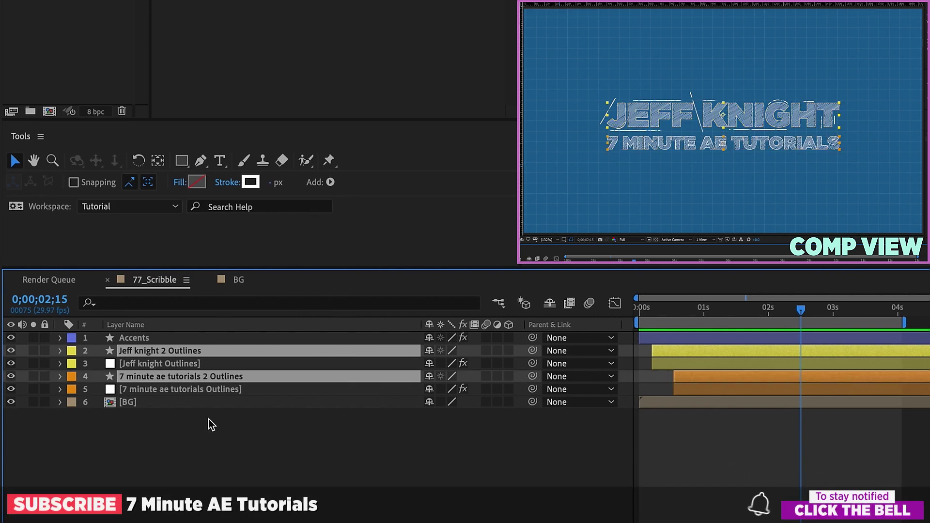
key(ctrl+v)
Preview the roughened titles, toggling the fx switch on Jeff knight 2 Outlines to compare.
click(418, 502)
key(space)
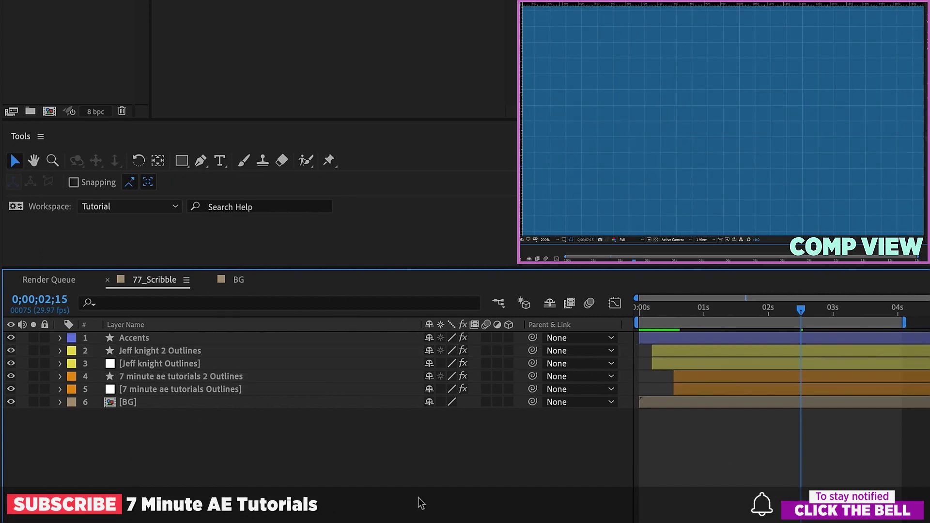
click(41, 351)
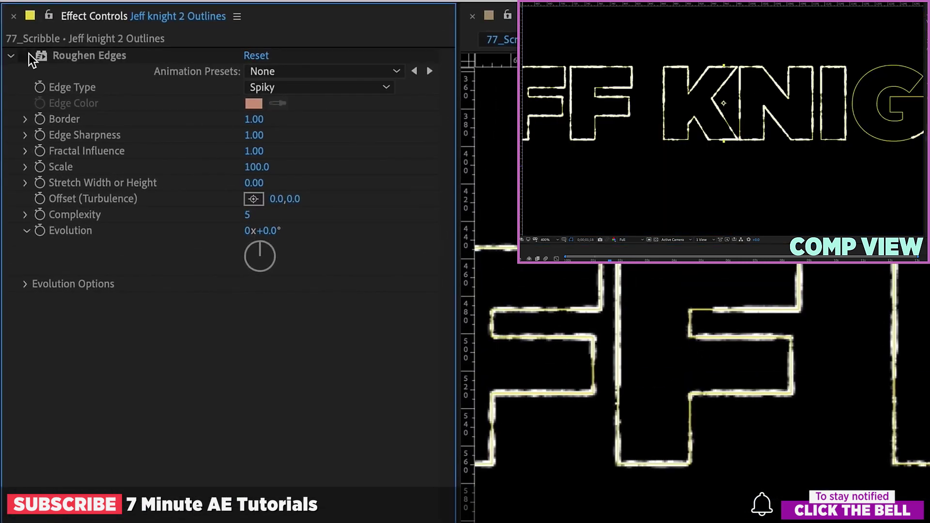
click(28, 53)
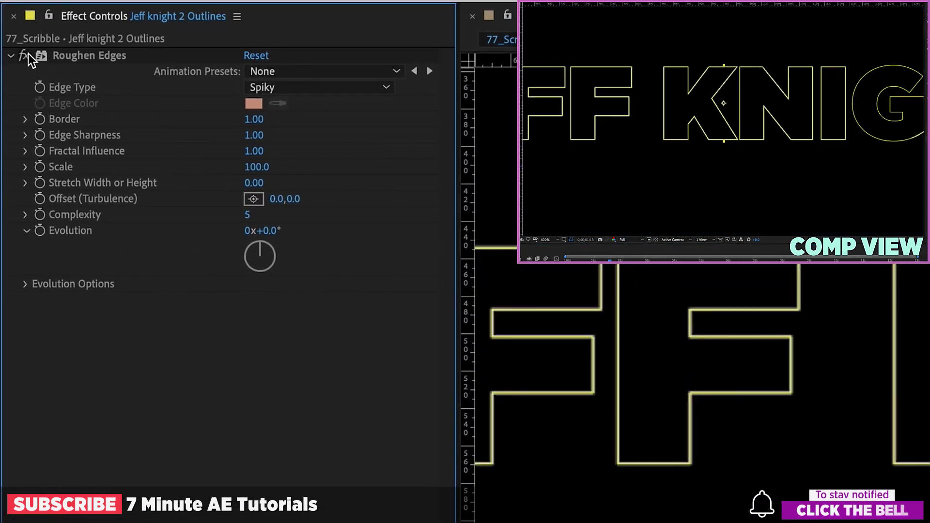
click(28, 53)
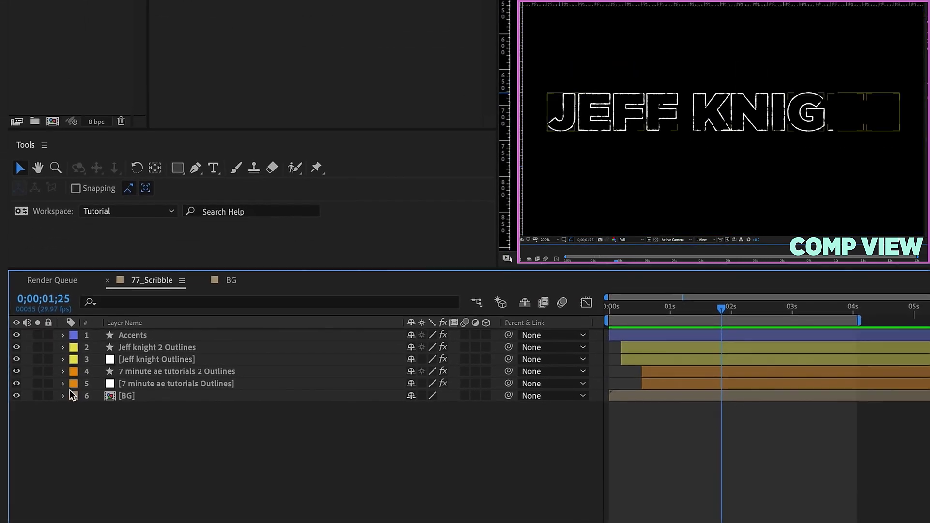
Zoom the timeline to frame level and move the playhead to frame 10.
drag(622, 315, 631, 316)
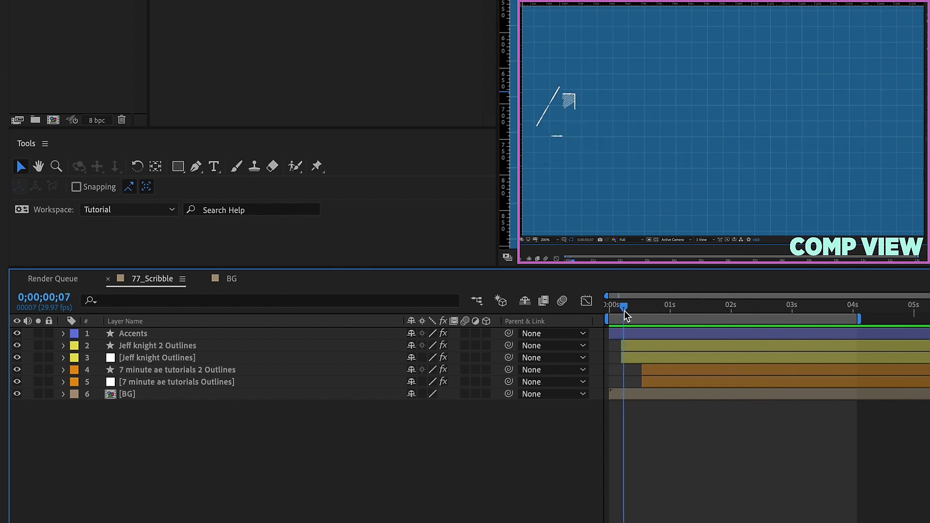
drag(630, 314, 628, 312)
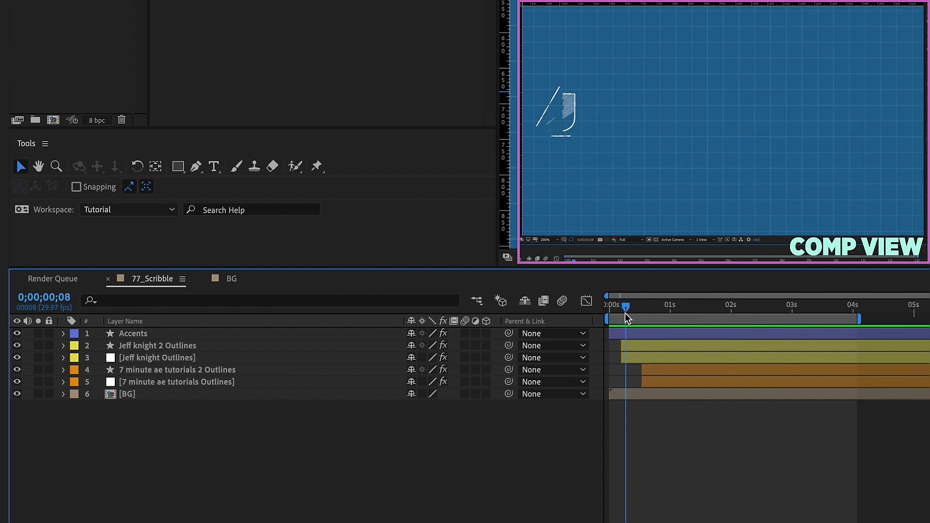
click(632, 345)
key(equal)
drag(700, 307, 741, 316)
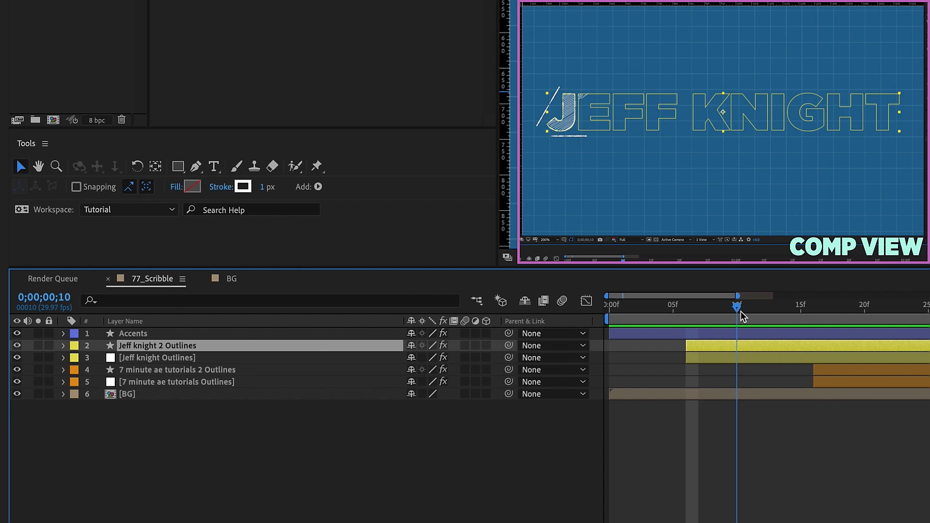
Shift both scribble Outlines layers to start at frame 10, then scrub to check the fill.
click(743, 358)
ctrl+click(125, 382)
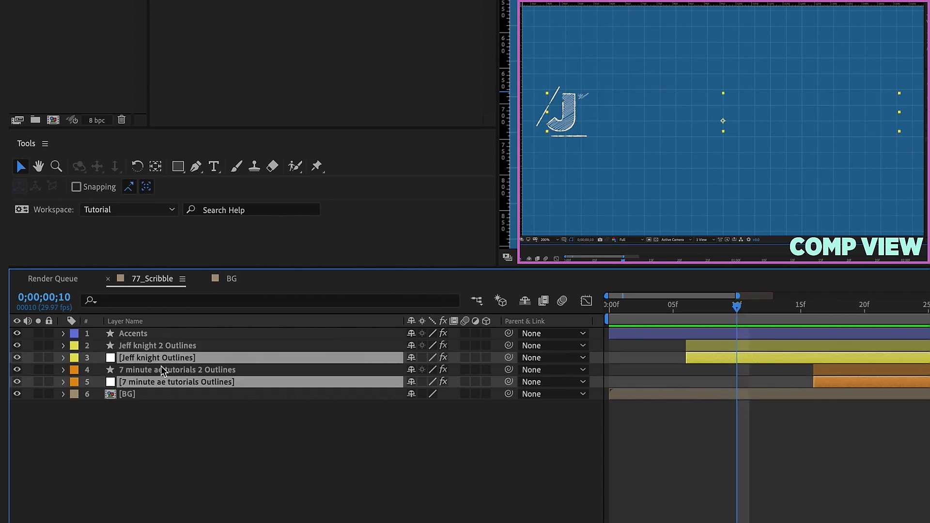
drag(698, 361, 749, 367)
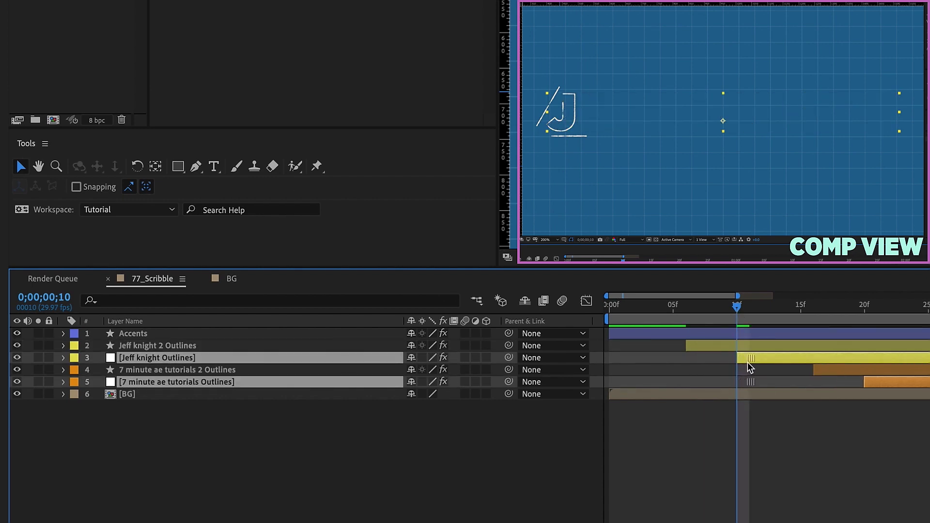
mouse_move(684, 315)
mouse_down()
mouse_move(803, 318)
mouse_move(763, 309)
mouse_move(824, 307)
mouse_move(788, 307)
mouse_up()
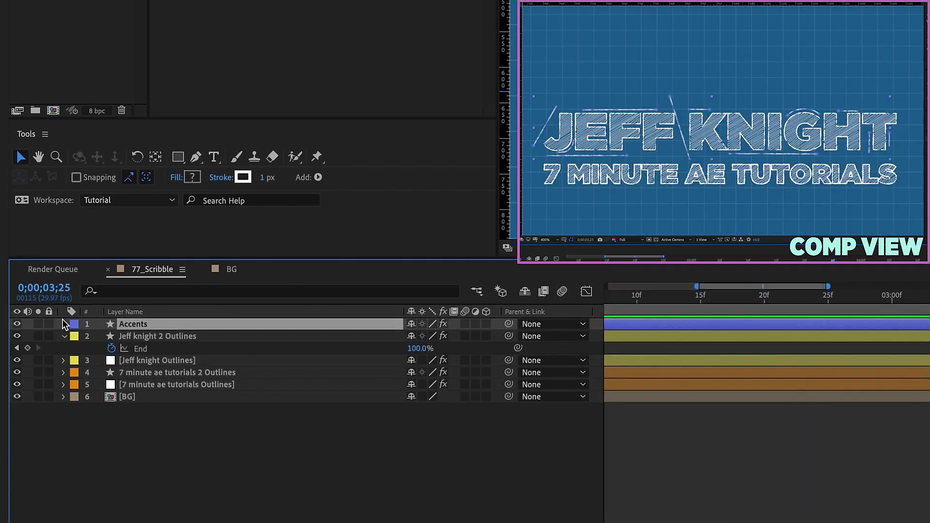
Draw accent Paths 12–15 in Accents, including a line under MINUTE, then preview the title.
click(478, 292)
click(536, 370)
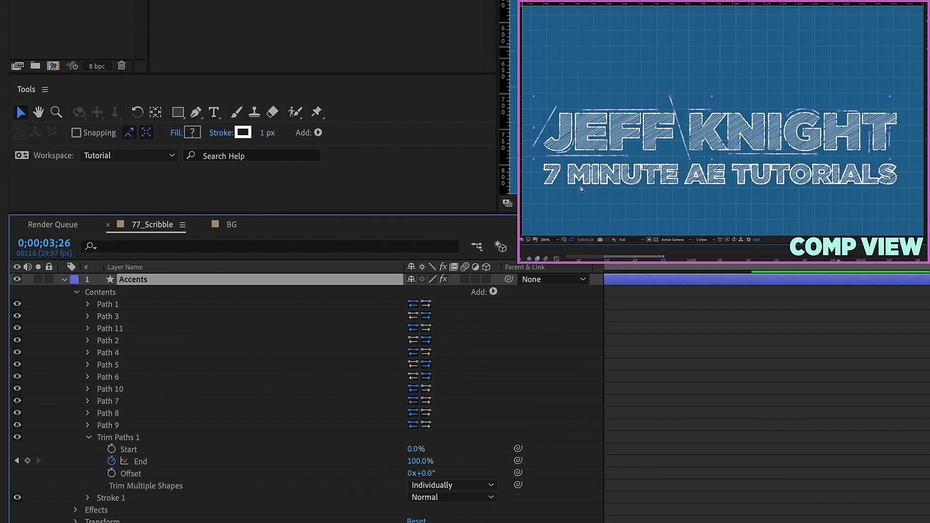
scroll(574, 191, up, 1)
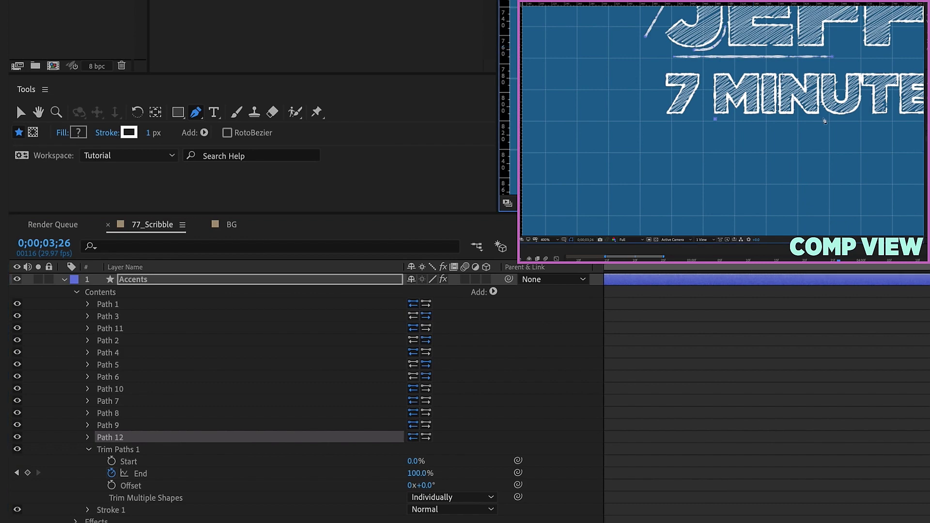
scroll(758, 125, up, 1)
key(v)
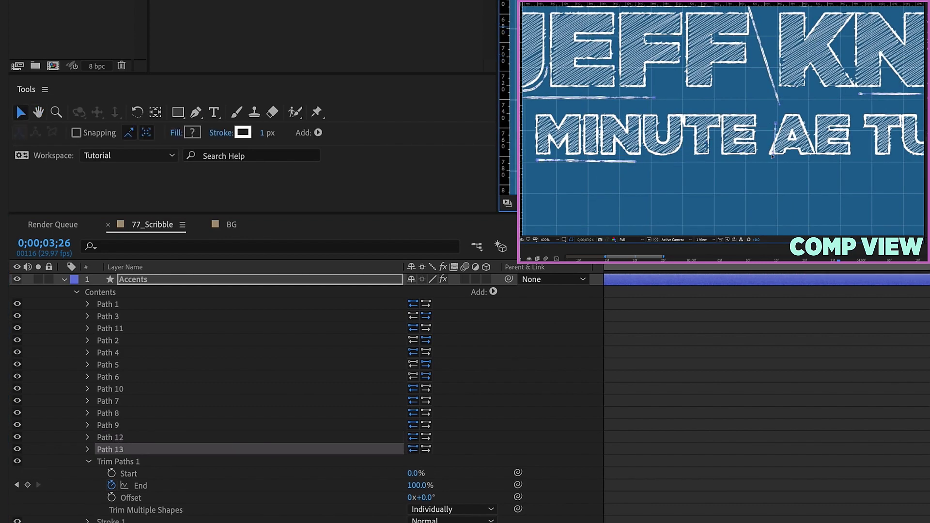
click(734, 142)
click(833, 142)
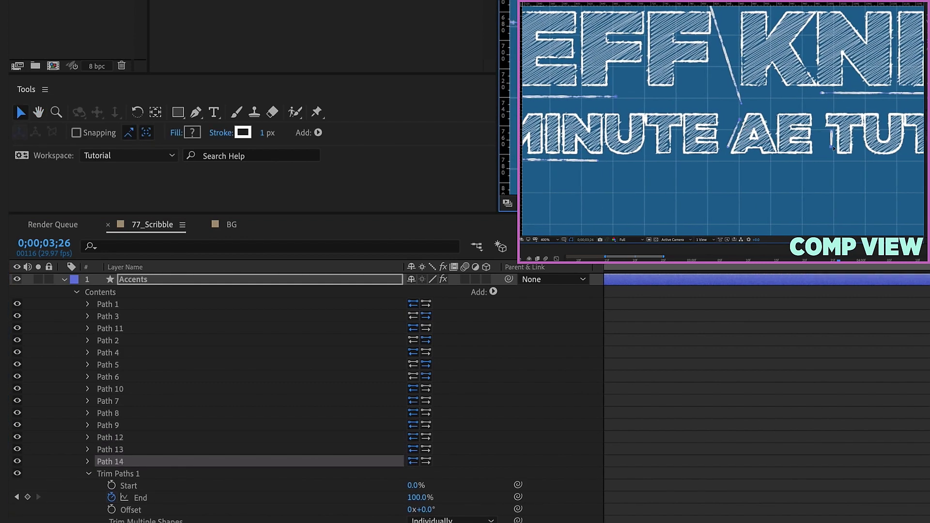
scroll(676, 134, down, 1)
key(ctrl+v)
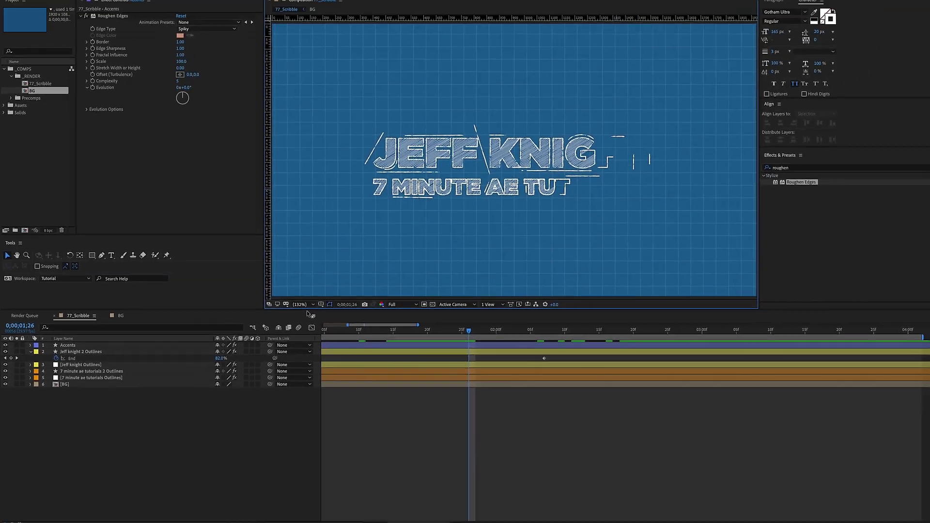
key(space)
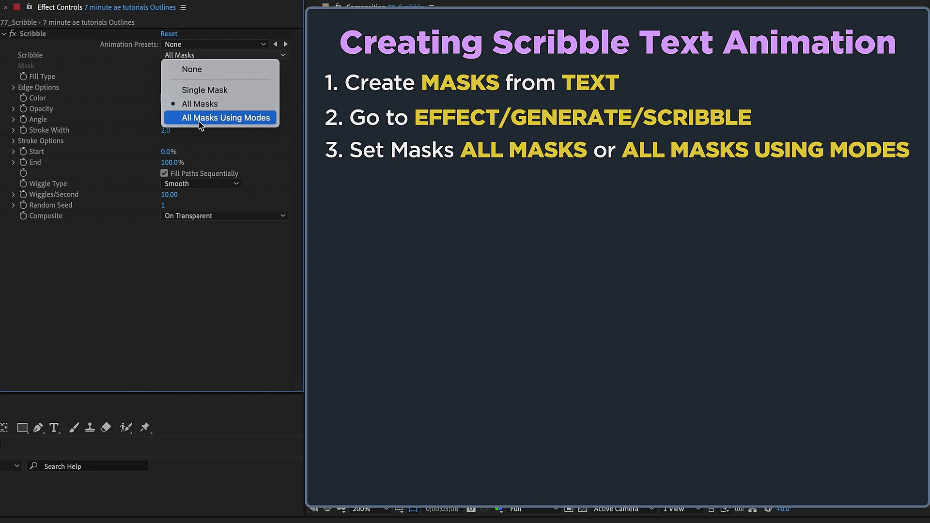
Set the tutorials Outlines Scribble effect to All Masks Using Modes.
click(200, 119)
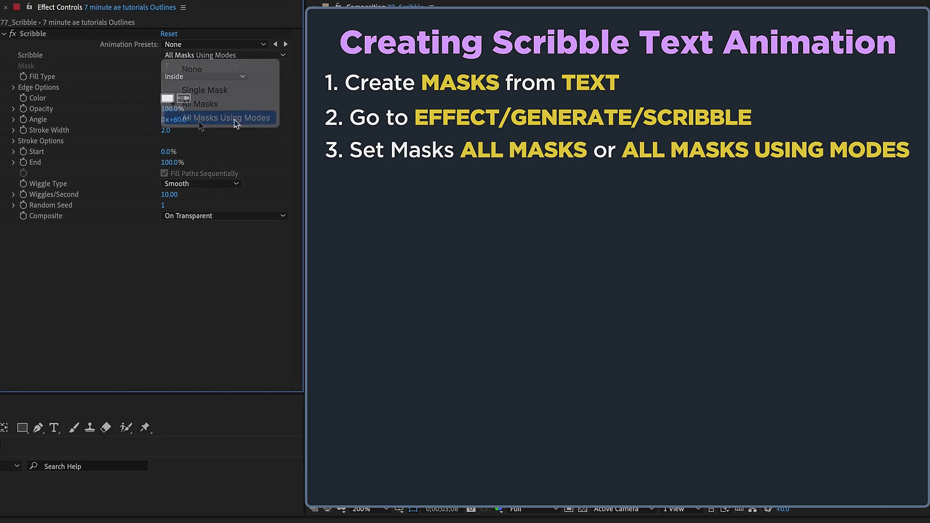